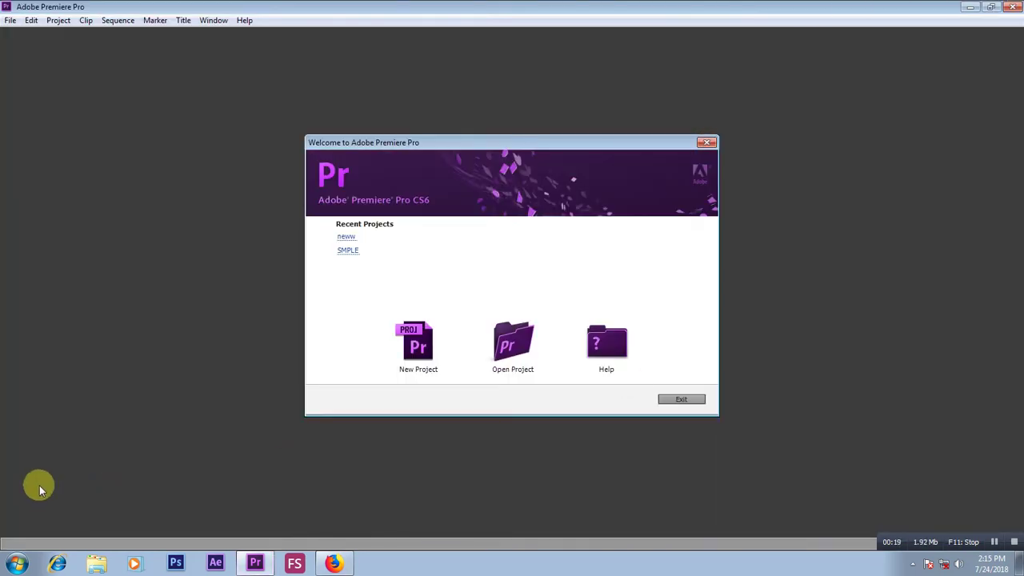
Step: Create a new project named senderi with a DV - NTSC Widescreen 48kHz sequence, also named senderi
click(407, 346)
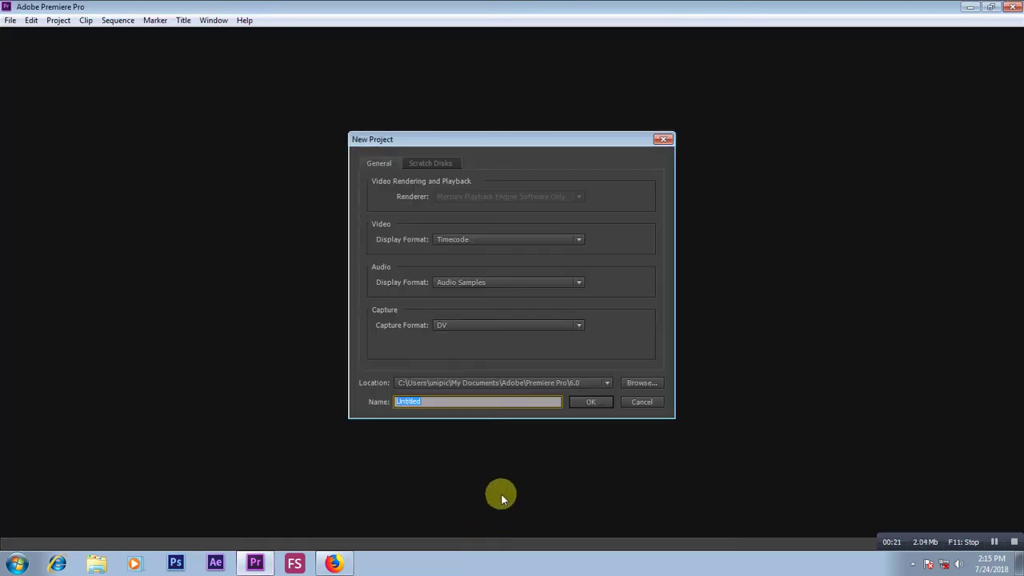
text(senderi)
key(Return)
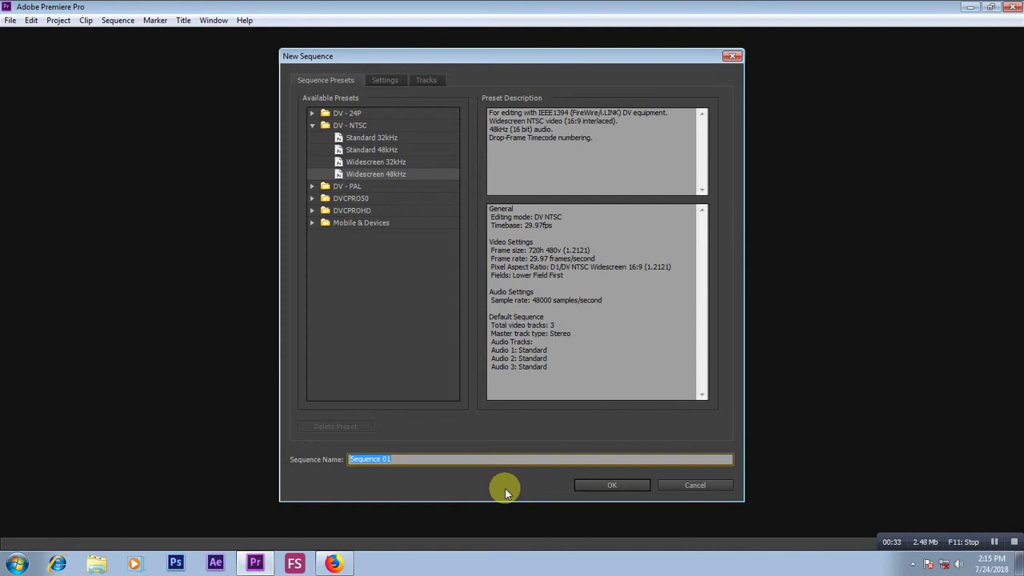
text(senderi)
key(Return)
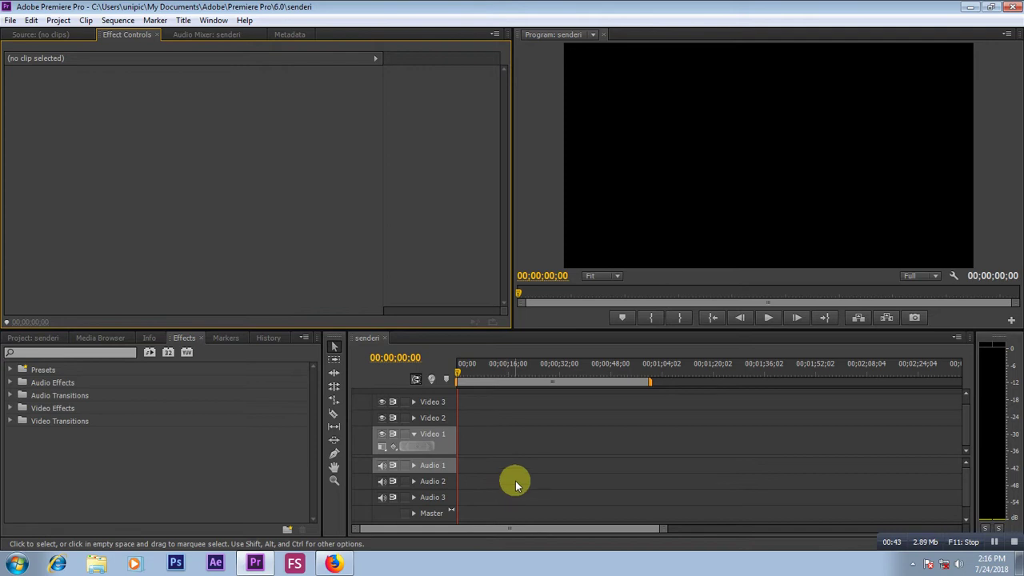
Step: Import the 00683 AVCHD video from New Volume (E:) into the project
click(38, 338)
right_click(213, 442)
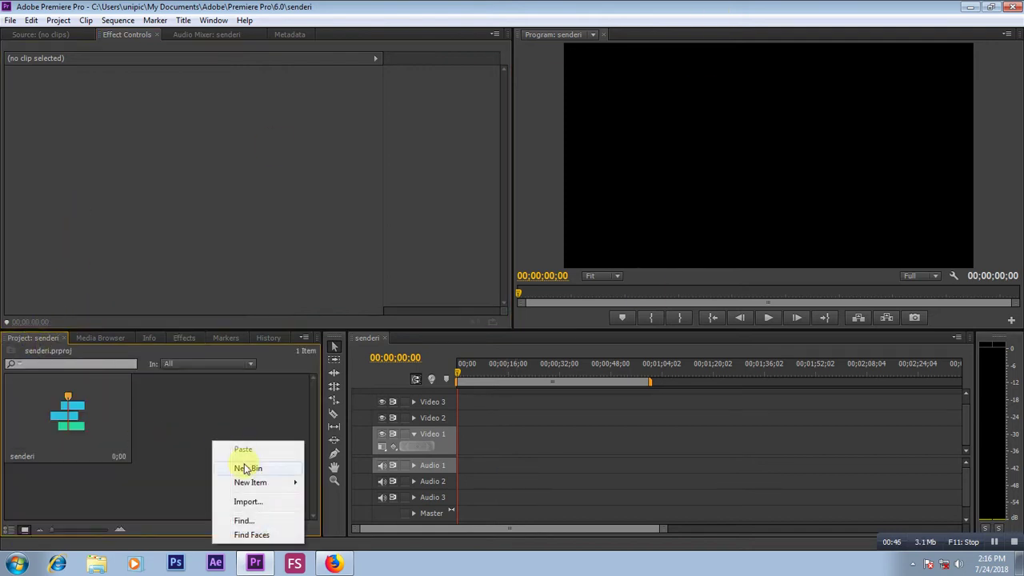
click(263, 504)
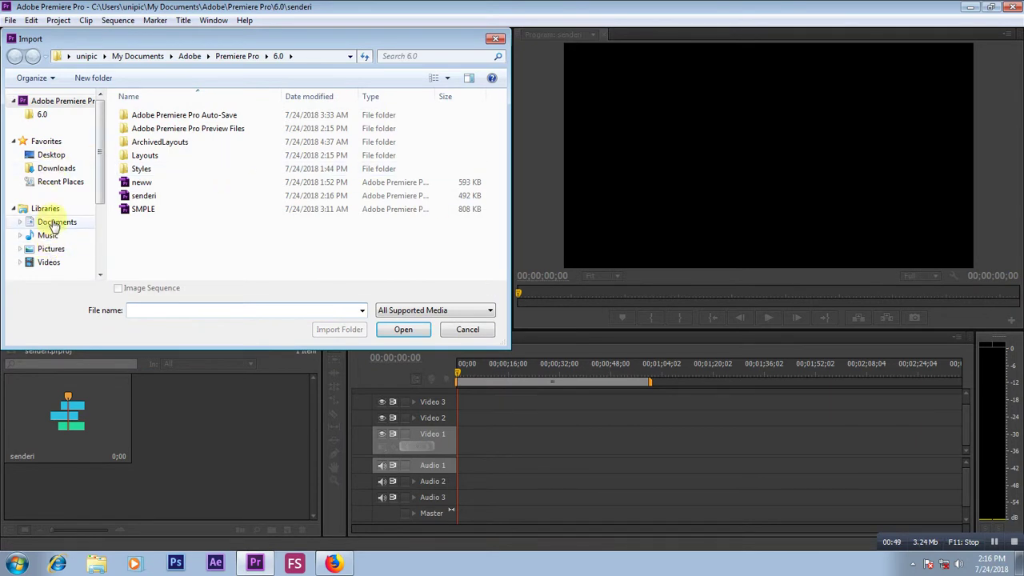
scroll(95, 240, down, 2)
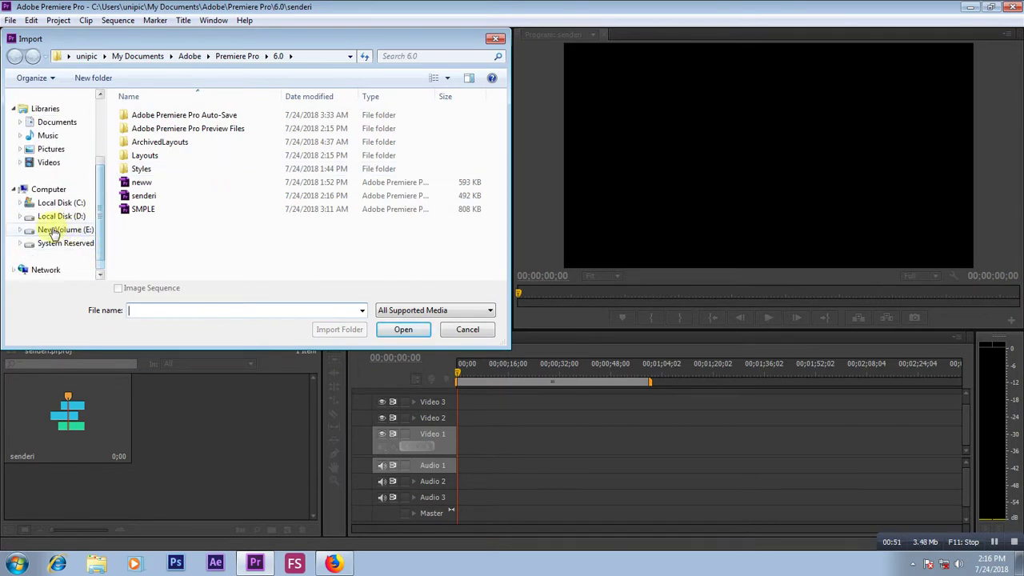
click(53, 231)
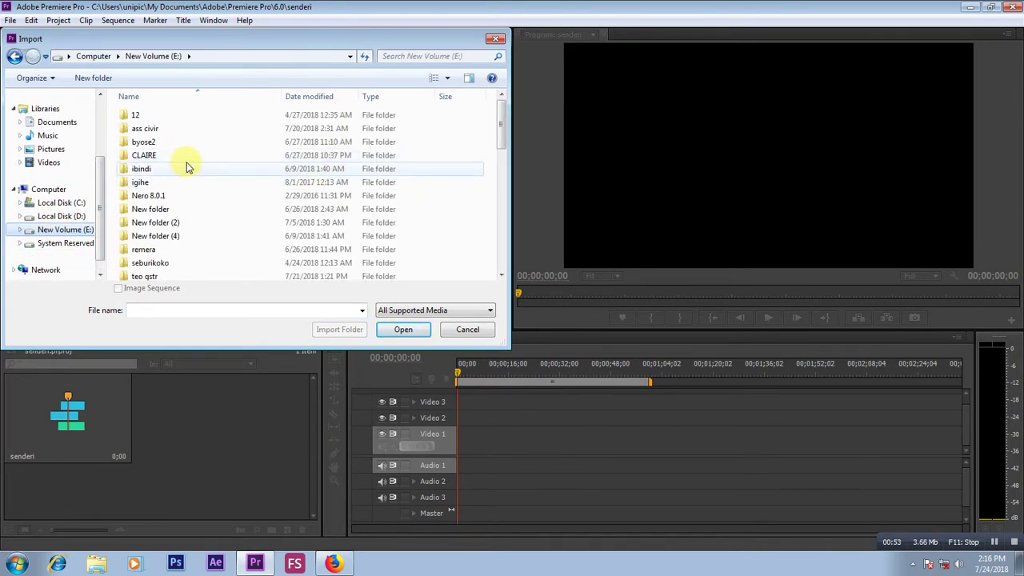
drag(501, 128, 483, 204)
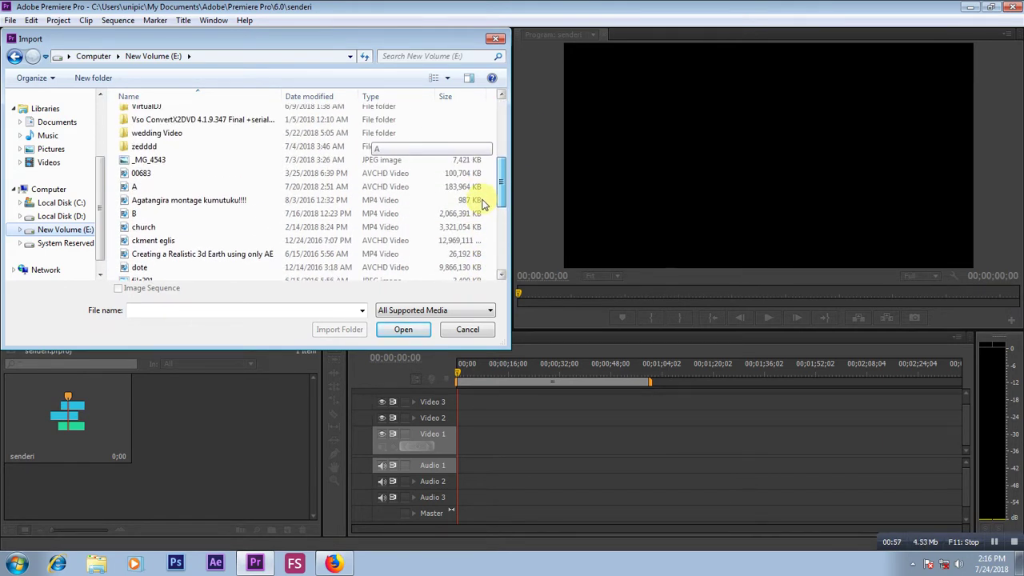
click(141, 174)
click(403, 329)
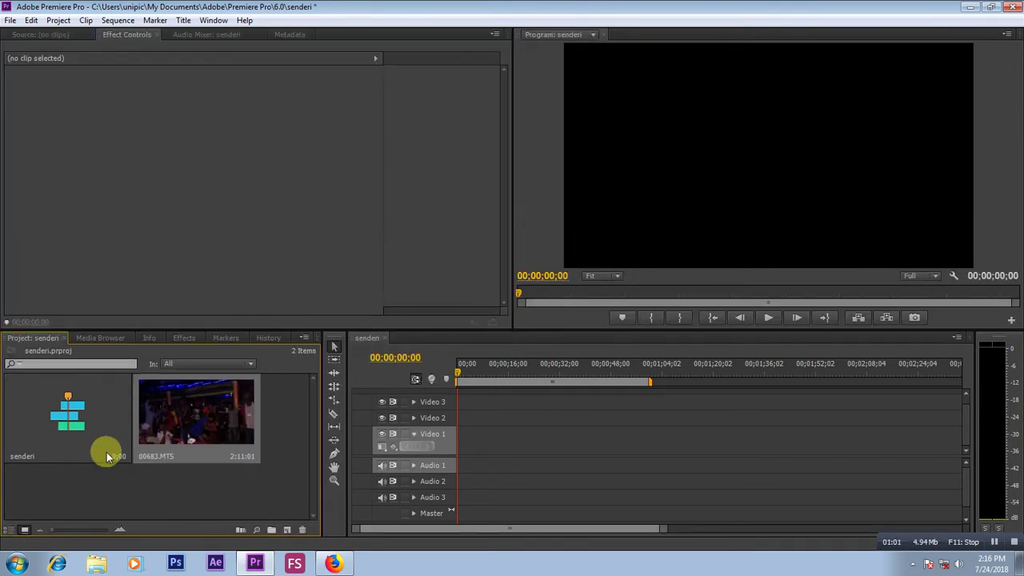
Step: Import the Top 40 Singles August 2014 video from New Volume (E:) into the project
right_click(96, 485)
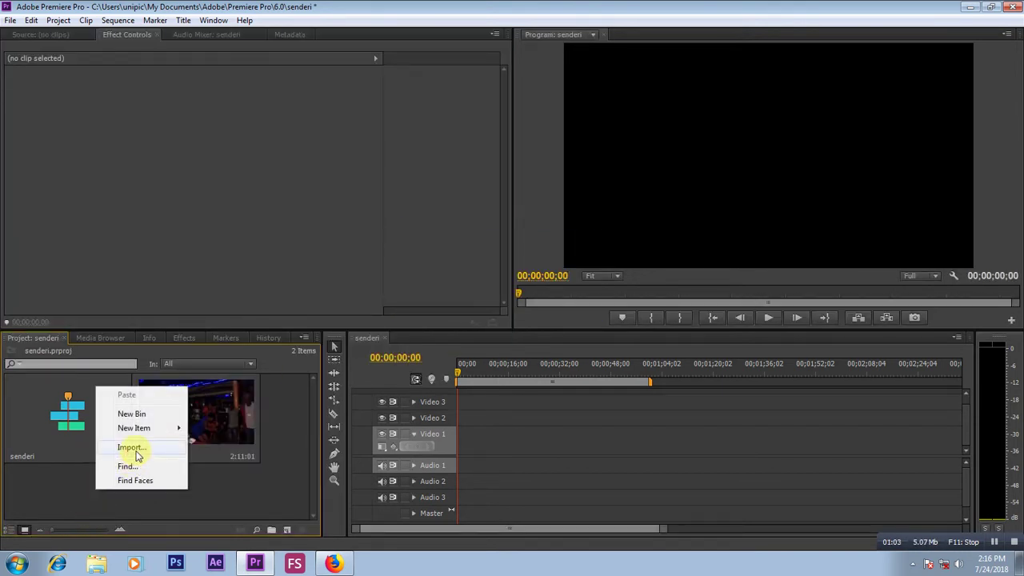
click(137, 452)
drag(506, 140, 501, 209)
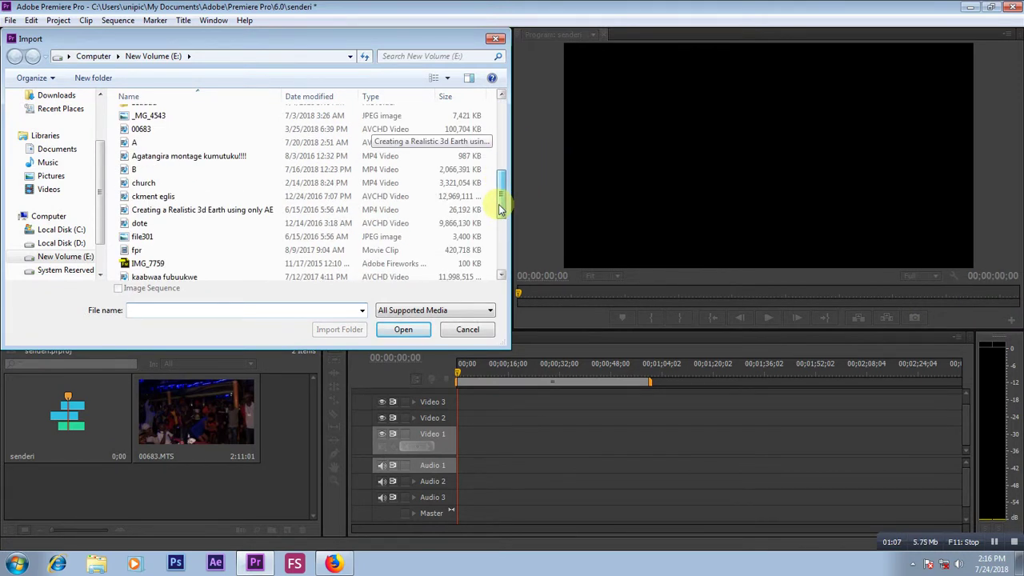
drag(501, 210, 505, 276)
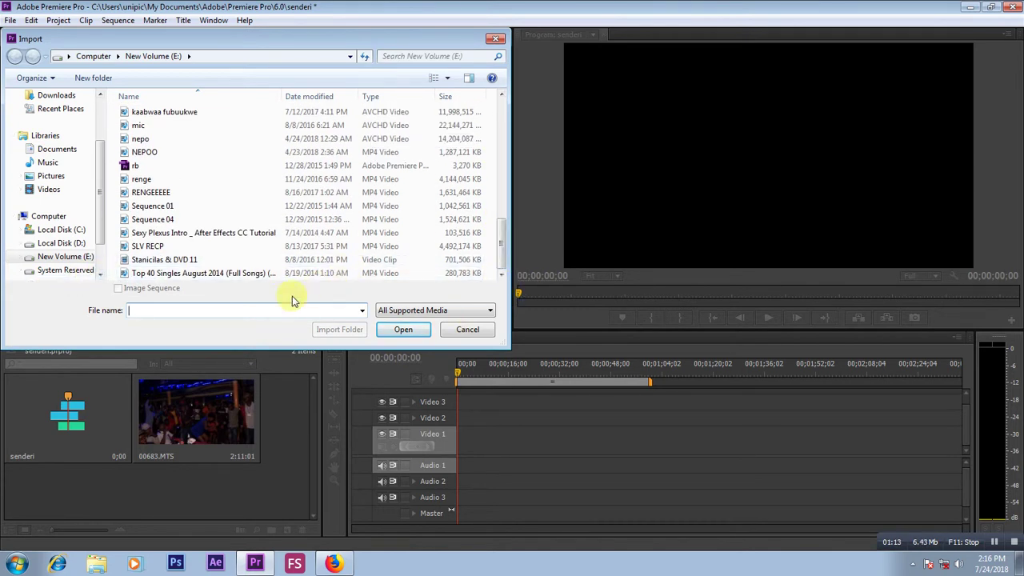
click(269, 273)
click(399, 329)
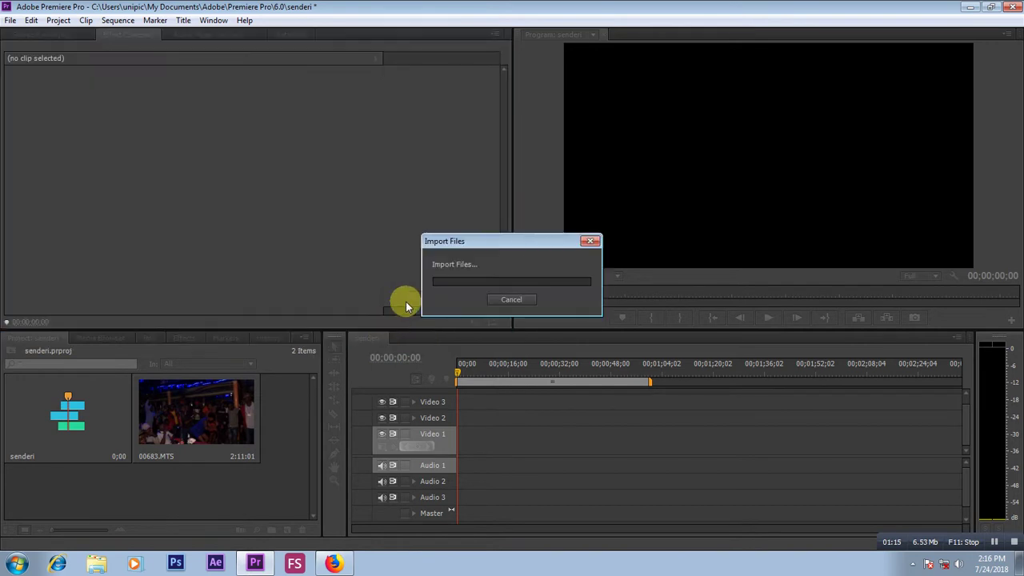
Step: Preview the 00683.MTS clip and the Top 40 Singles clip briefly in the Source monitor
double_click(160, 416)
click(255, 319)
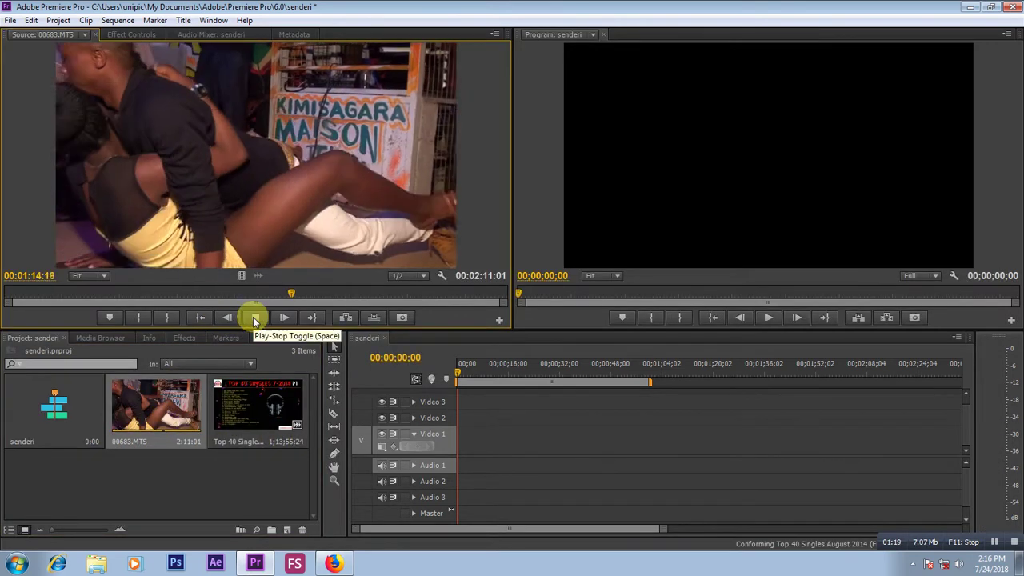
click(254, 318)
double_click(256, 412)
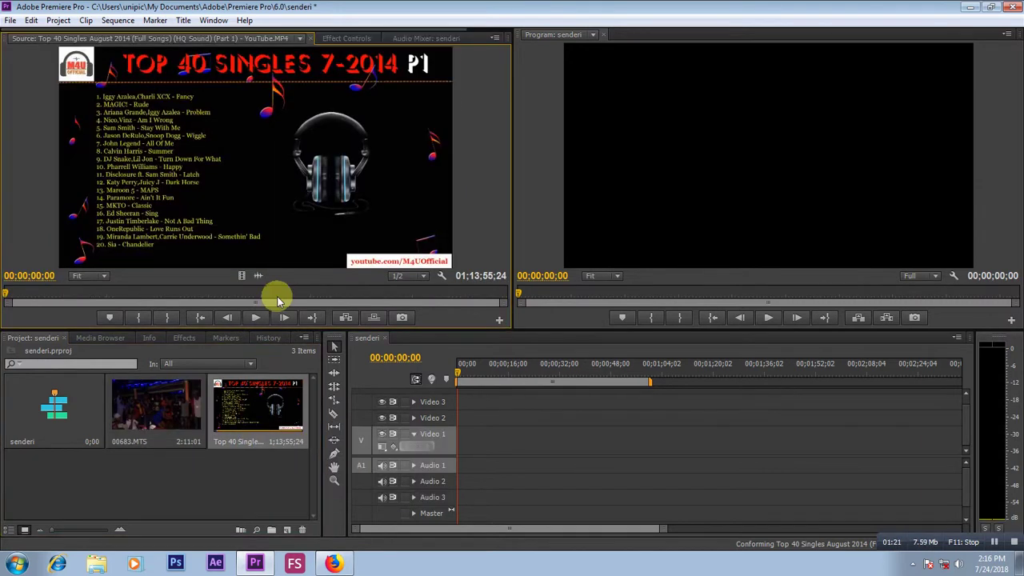
click(256, 319)
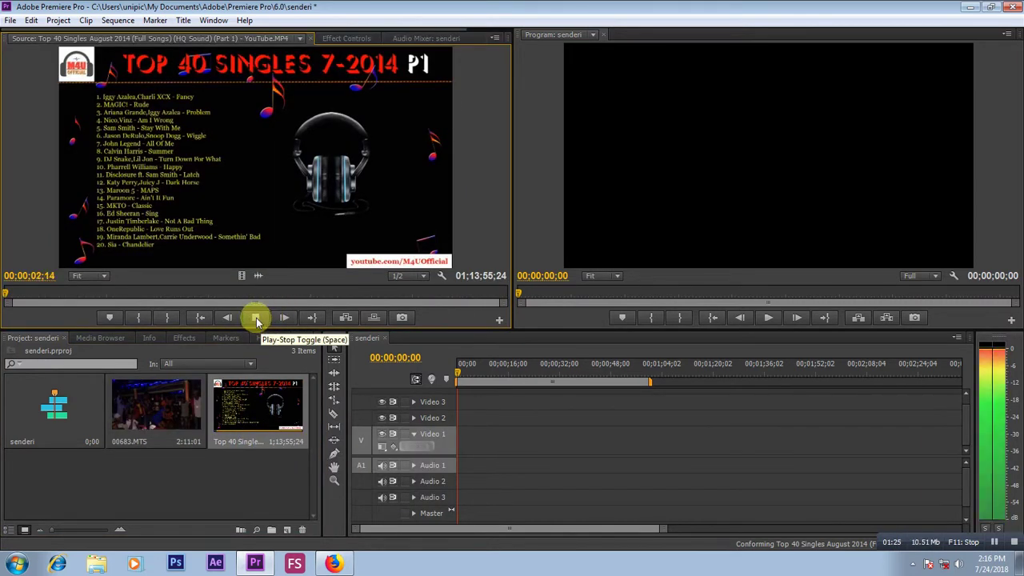
click(256, 318)
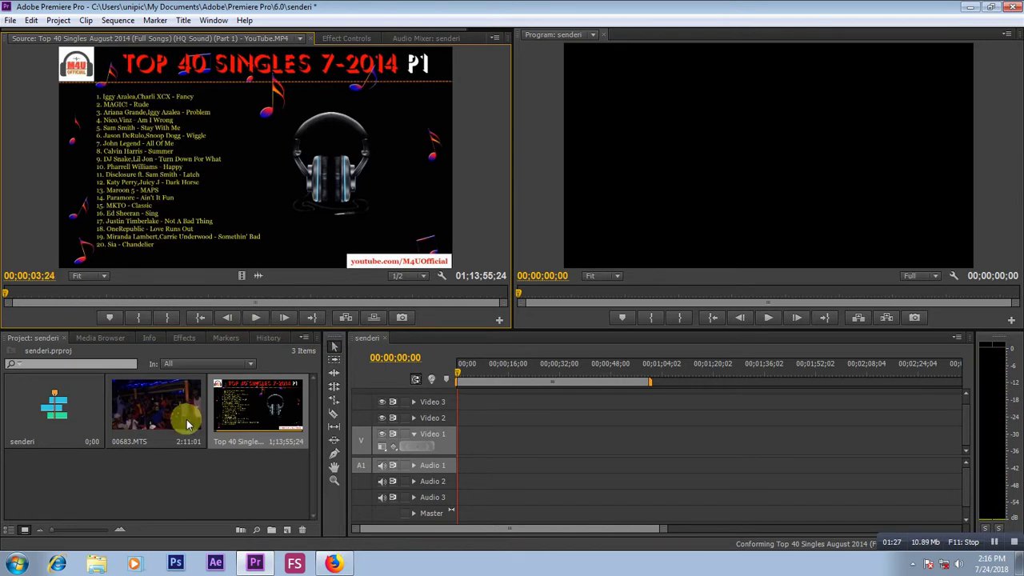
Step: Import the Seburikoko 44 video from the seburikoko folder on New Volume (E:)
right_click(131, 499)
click(192, 471)
drag(500, 143, 501, 243)
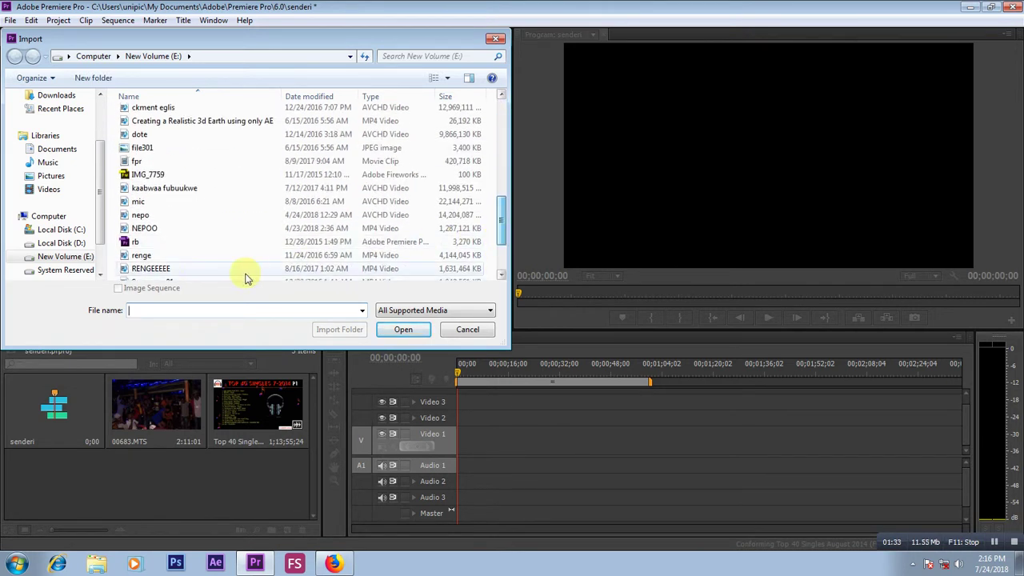
scroll(504, 196, up, 1)
drag(504, 196, 501, 148)
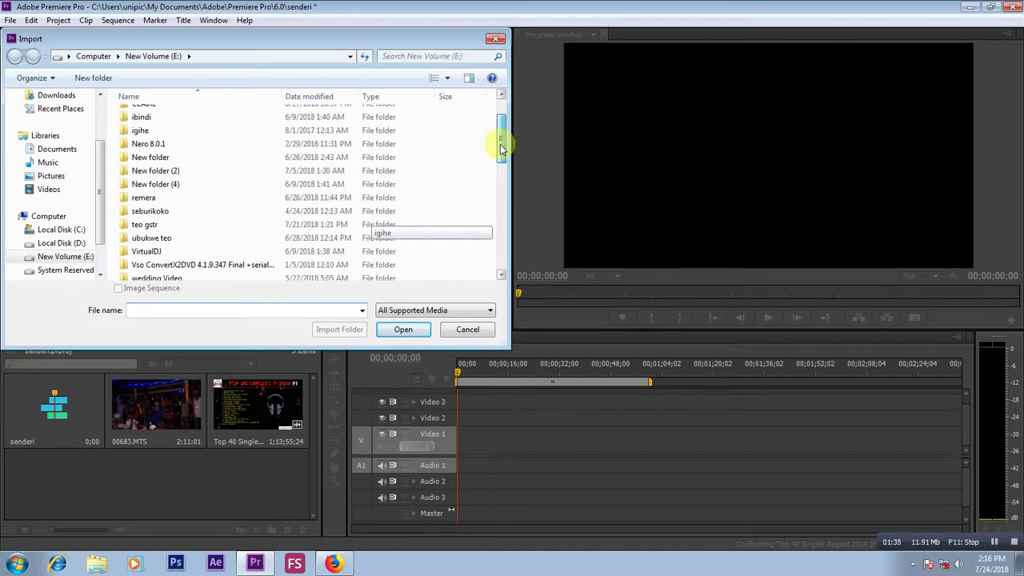
double_click(189, 212)
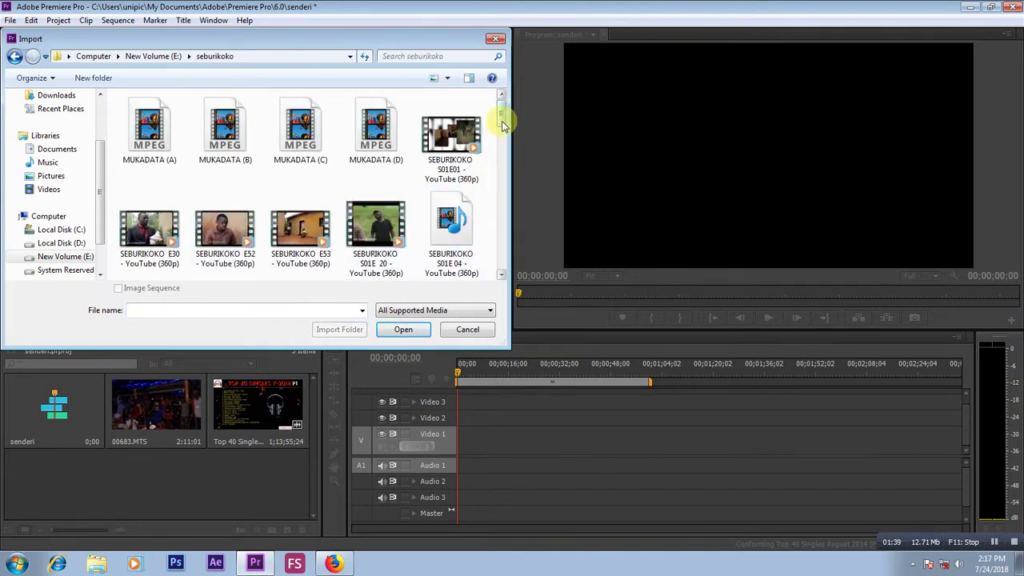
drag(502, 120, 503, 144)
click(298, 140)
double_click(298, 140)
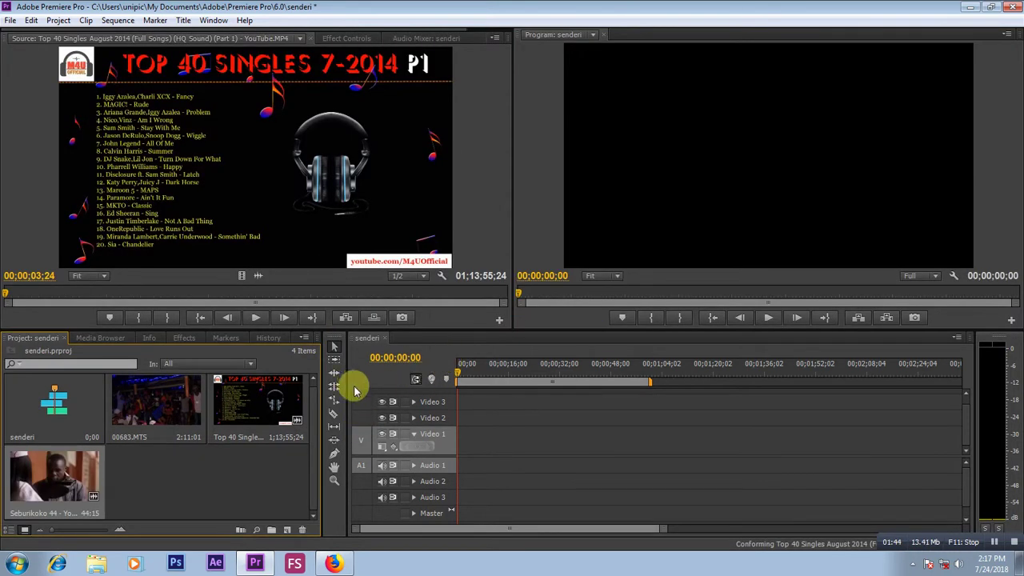
Step: Preview the Seburikoko 44 clip in the Source monitor from about 12 seconds in
double_click(54, 478)
click(260, 319)
click(144, 298)
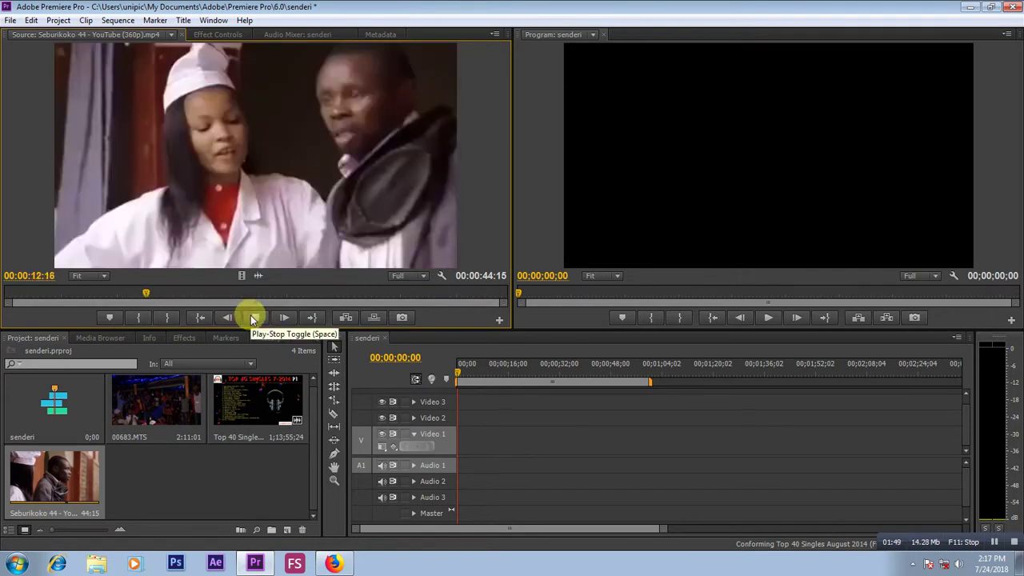
click(253, 320)
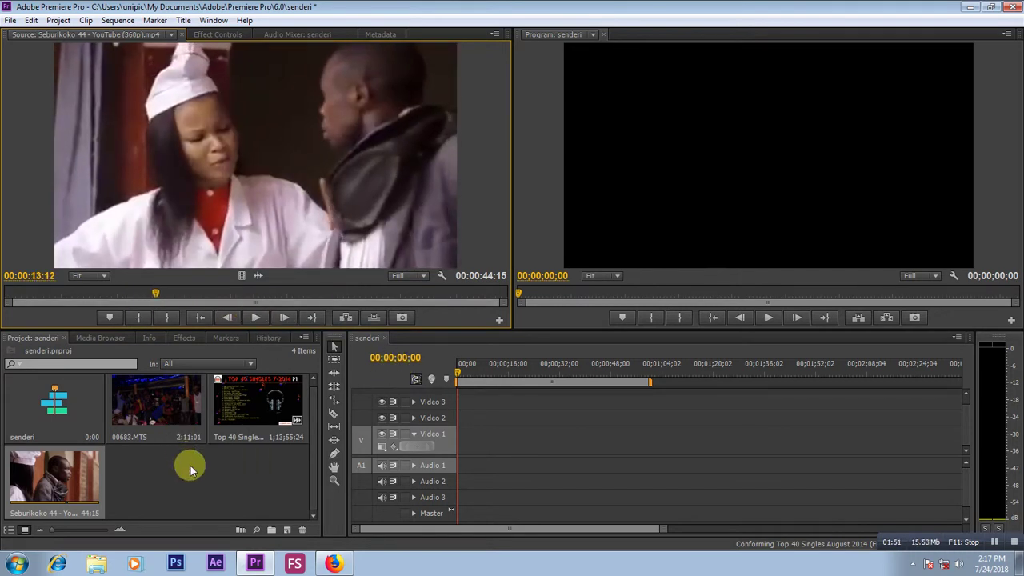
Step: Start another media import and browse the Desktop for an audio file, selecting 08 - Instrumental
right_click(190, 468)
click(210, 427)
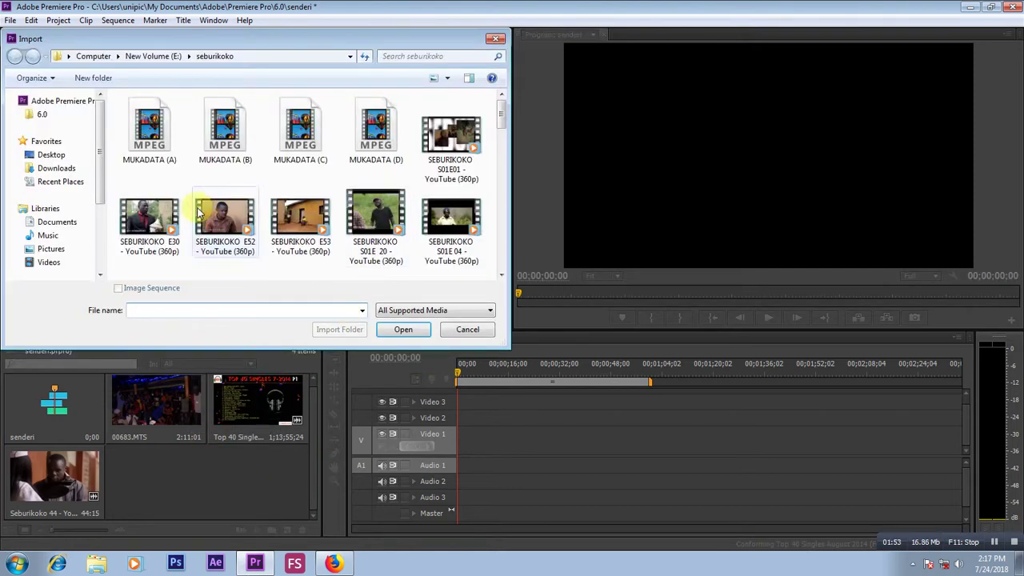
click(44, 155)
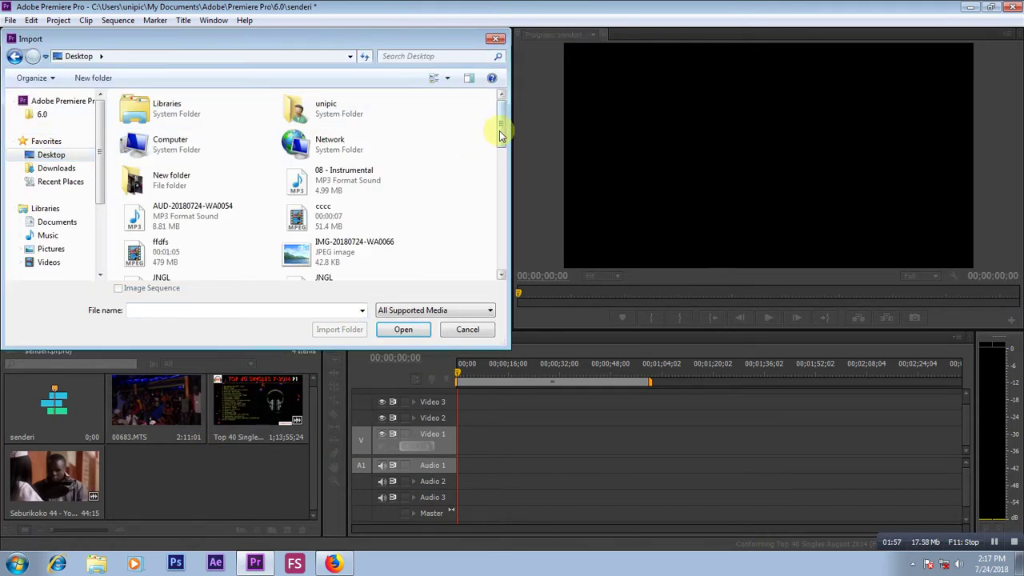
drag(501, 136, 505, 189)
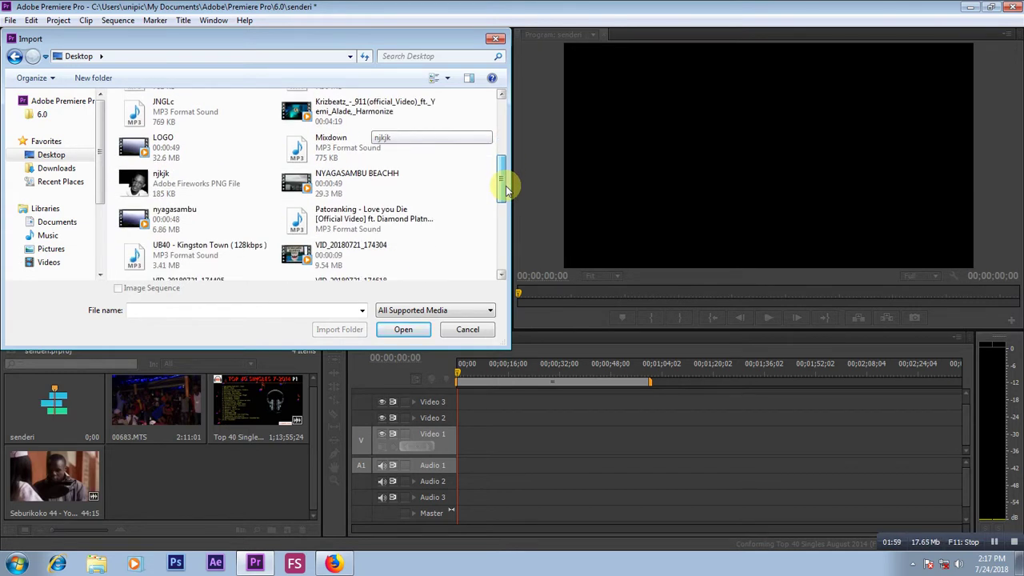
drag(506, 189, 480, 133)
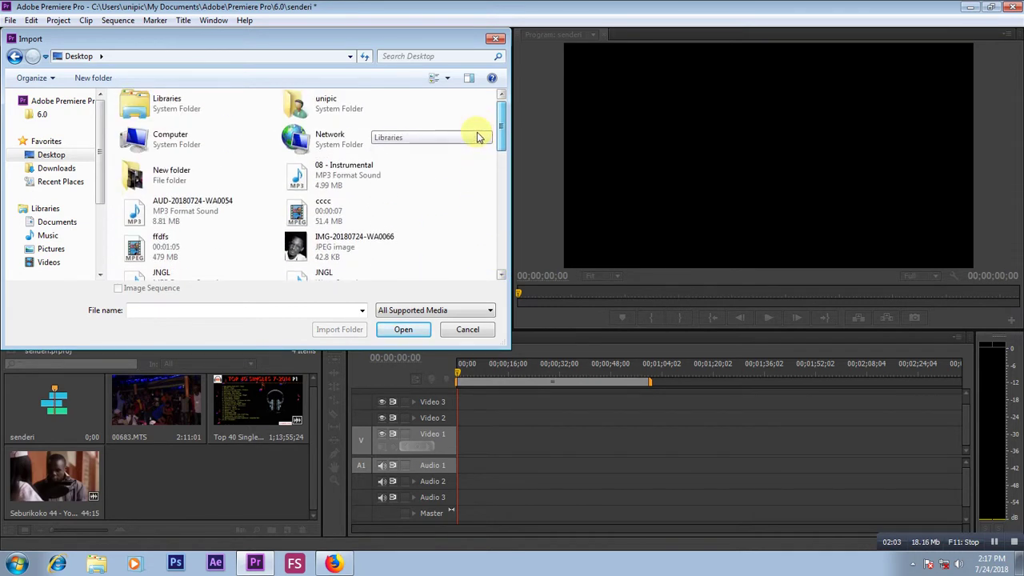
click(320, 183)
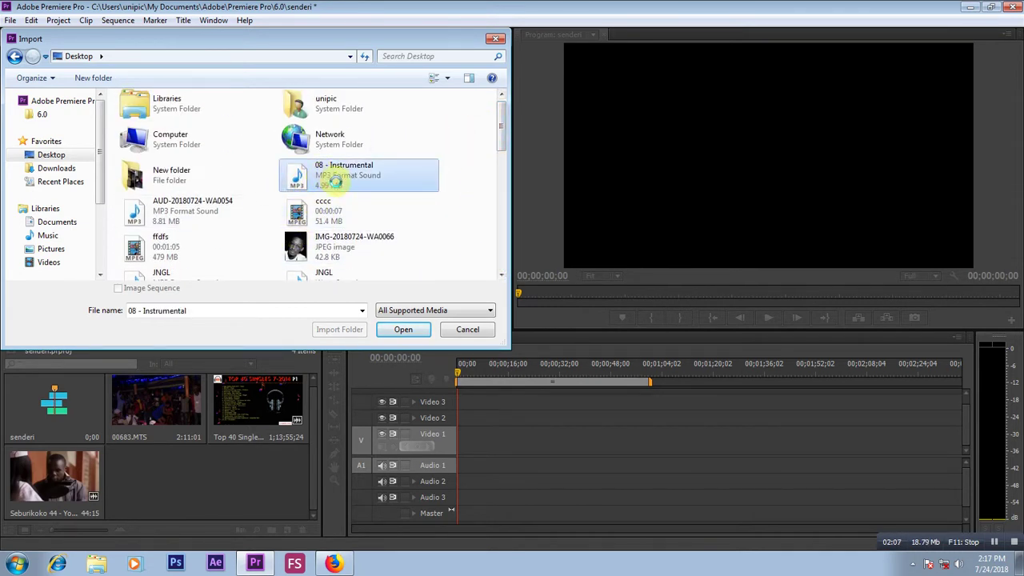
right_click(324, 179)
Step: Browse for the import to the 1)UBUKWE RWANDA folder inside zedddd on New Volume (E:)
click(160, 137)
double_click(160, 138)
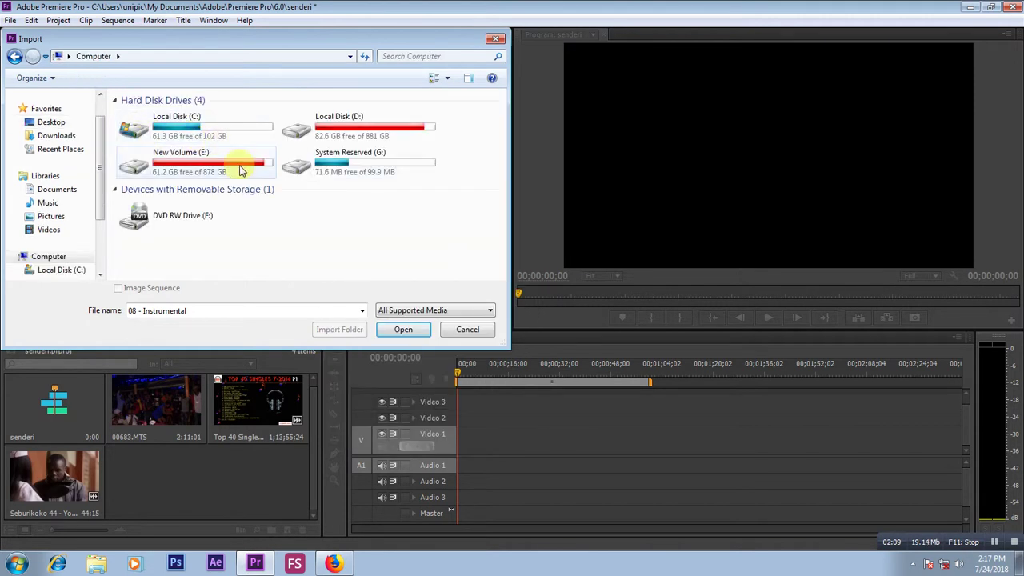
double_click(251, 178)
mouse_move(491, 131)
mouse_down()
mouse_move(487, 297)
mouse_move(483, 133)
mouse_move(497, 140)
mouse_up()
click(142, 265)
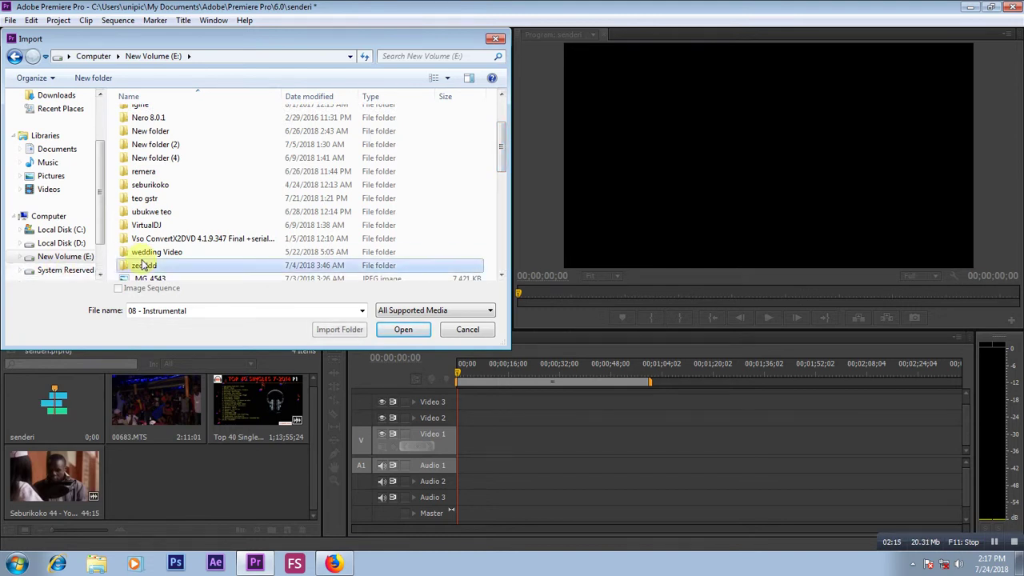
double_click(143, 265)
double_click(166, 130)
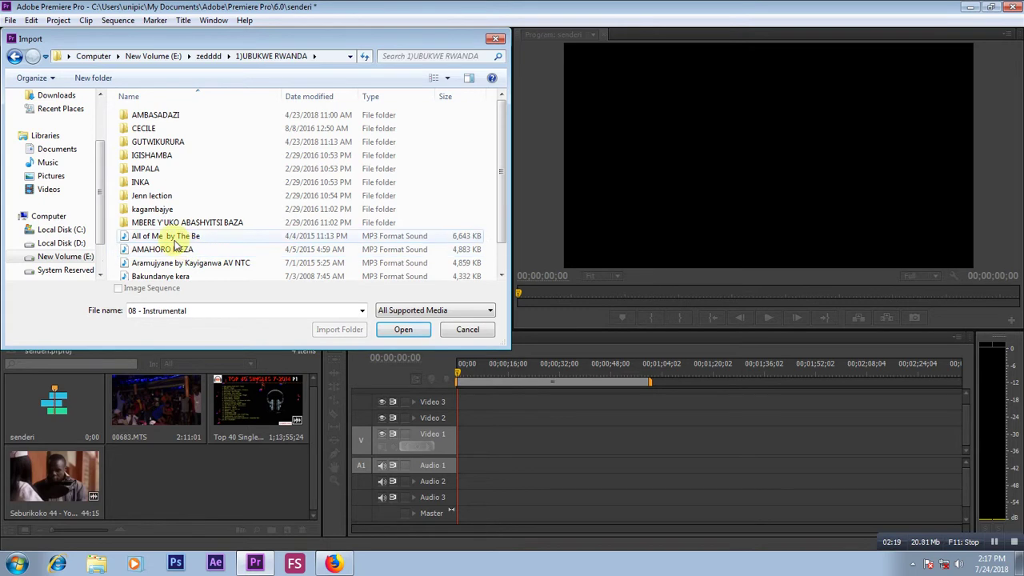
Step: Import the Mama ihorereno MP3 from the 1)UBUKWE RWANDA folder into the project
click(178, 237)
click(196, 263)
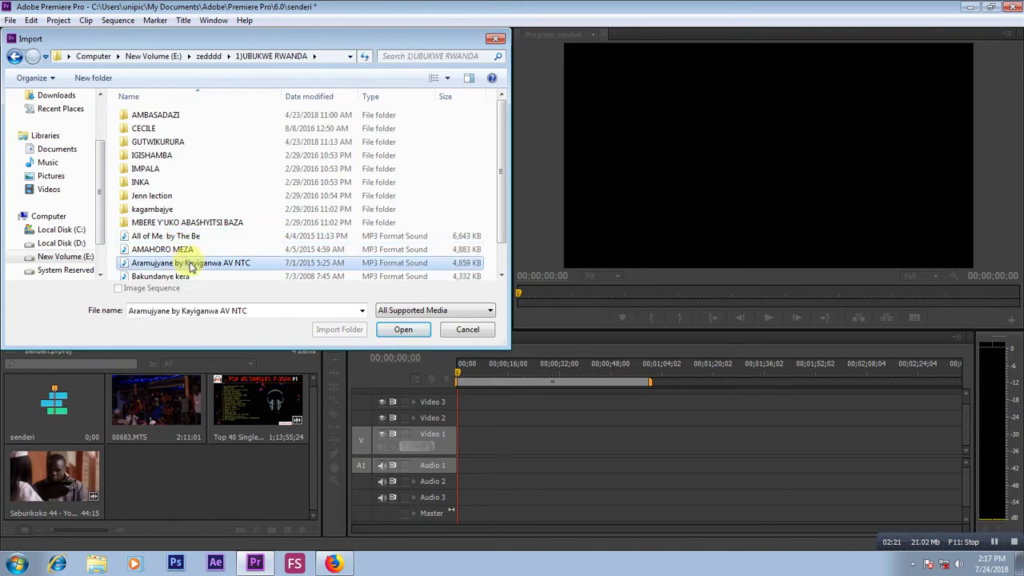
scroll(501, 189, down, 1)
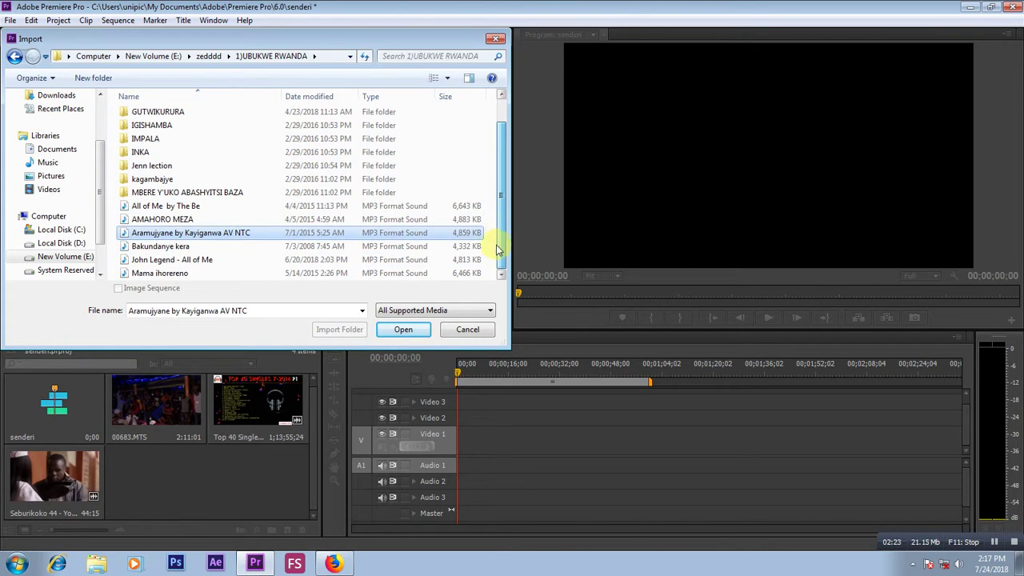
click(163, 272)
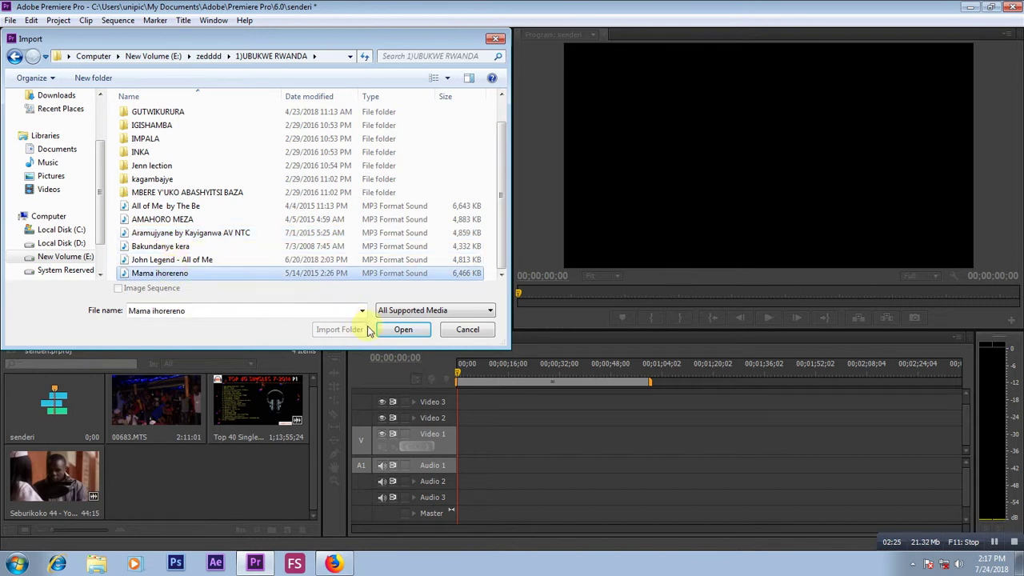
click(403, 330)
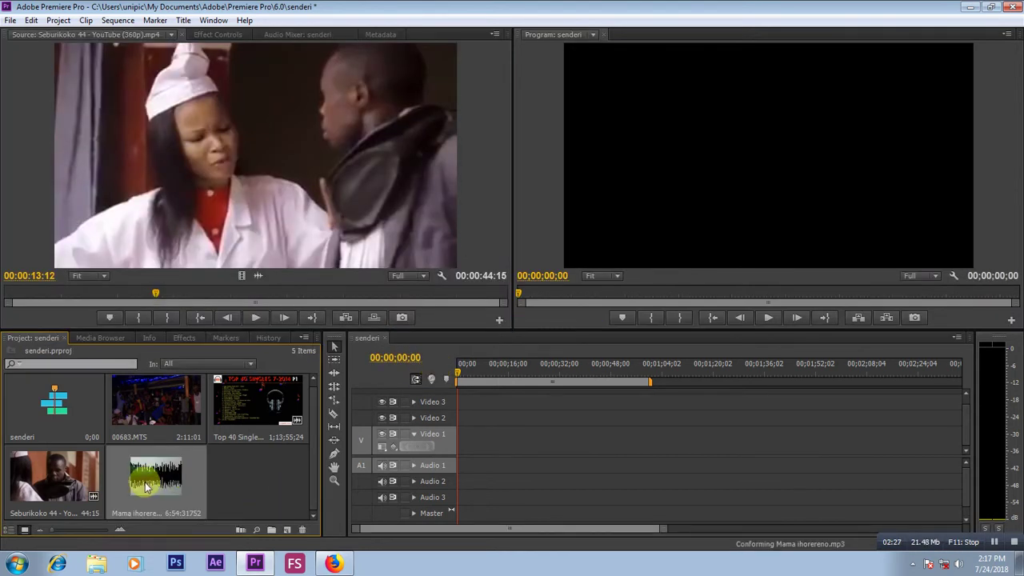
Step: Open 00683.MTS in the Source monitor and play it from the beginning
double_click(165, 411)
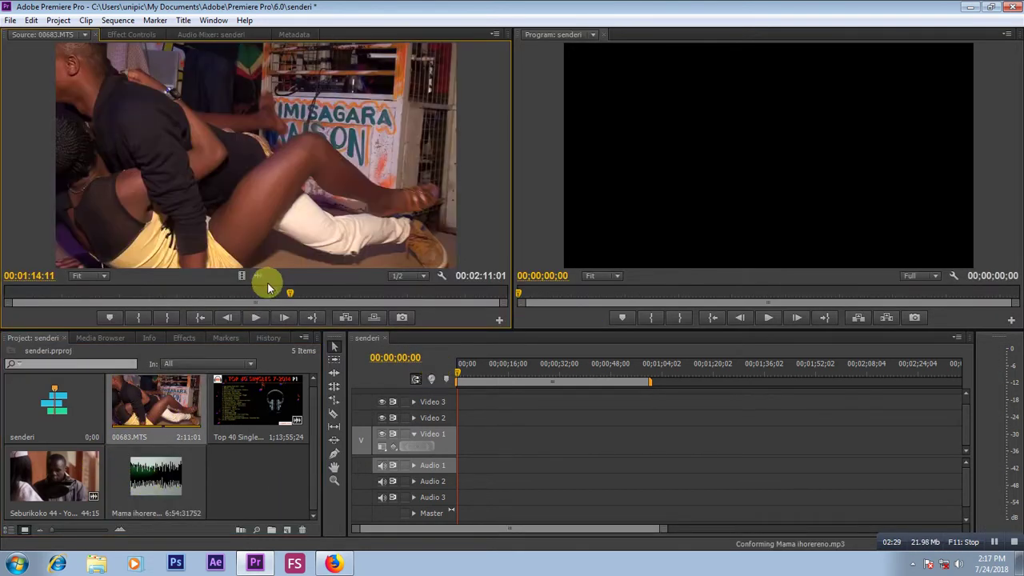
drag(290, 299, 7, 305)
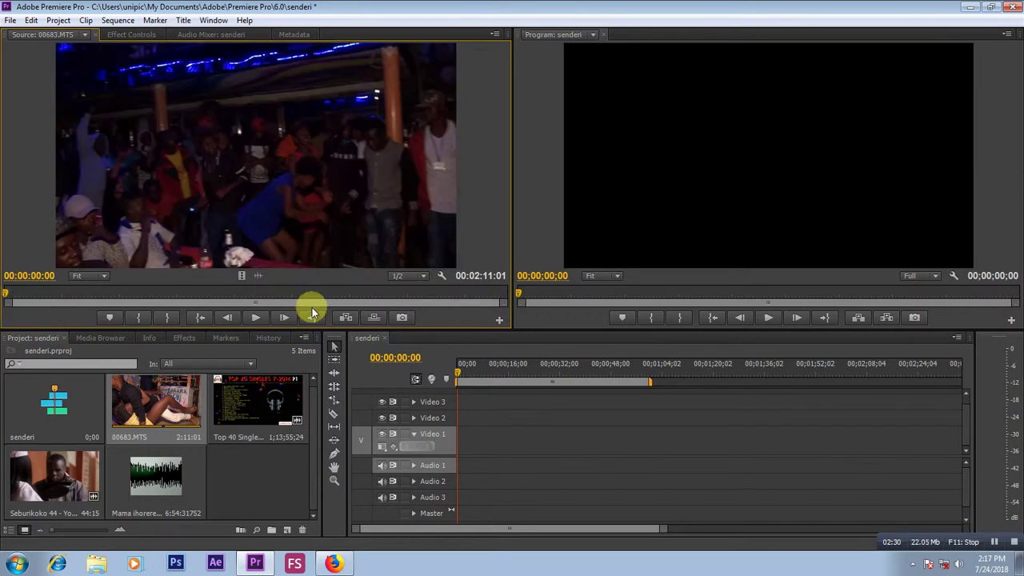
click(258, 318)
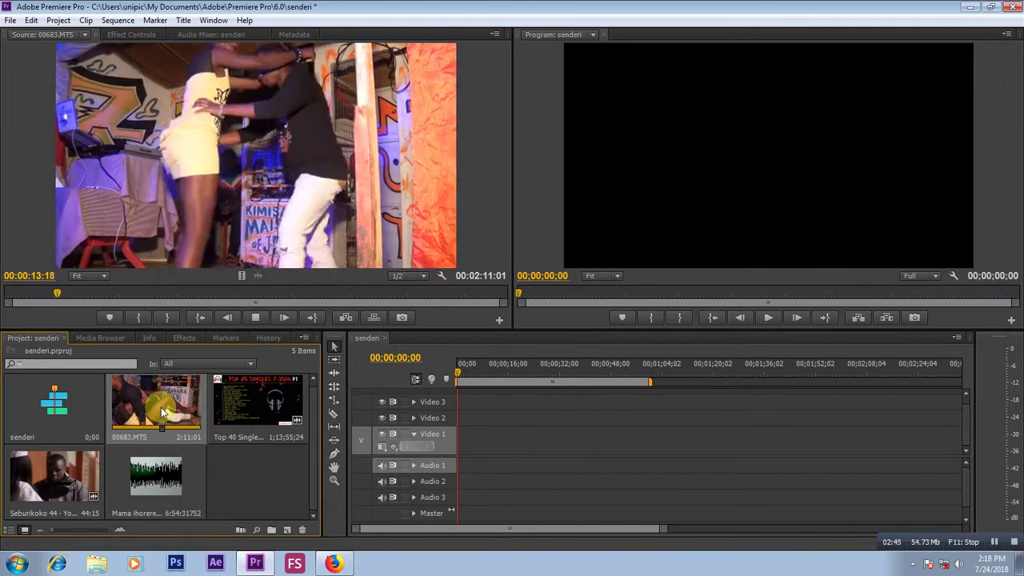
Step: Mark 00683.MTS from about 17 to 34 seconds and place its video at the start of Video 1, changing the sequence settings to match
click(165, 317)
click(72, 292)
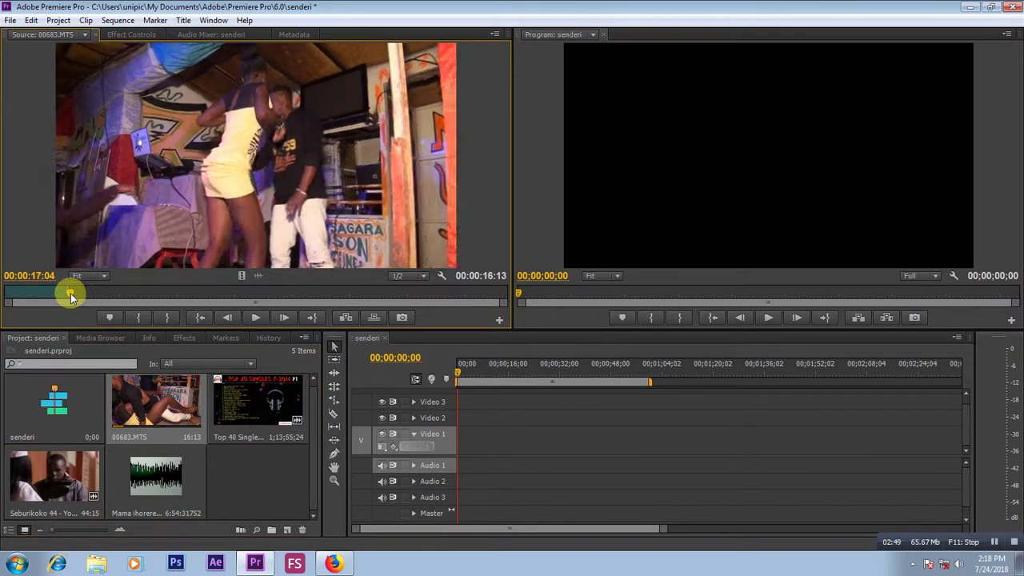
click(136, 293)
click(166, 316)
click(72, 293)
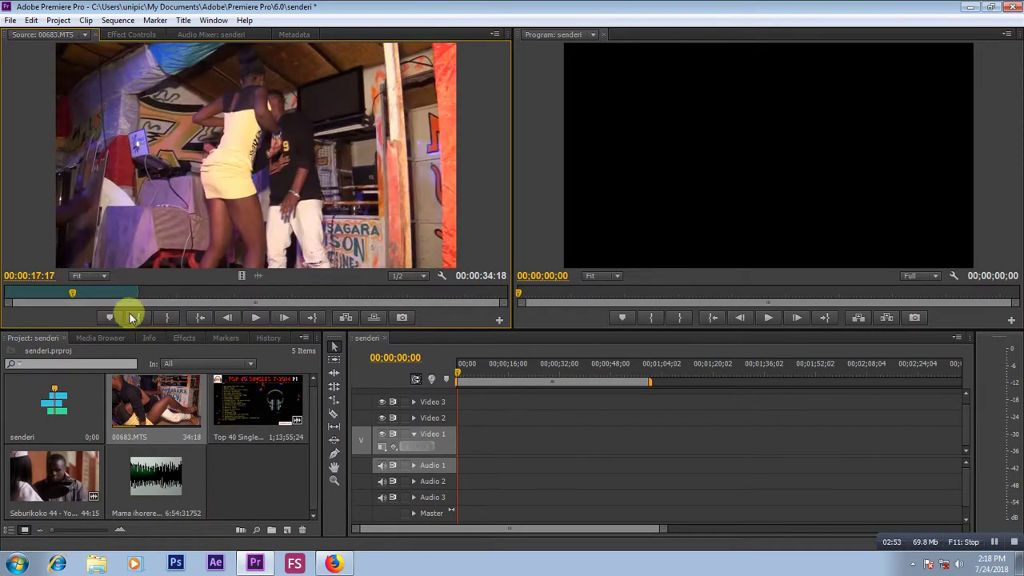
click(138, 318)
drag(238, 275, 462, 445)
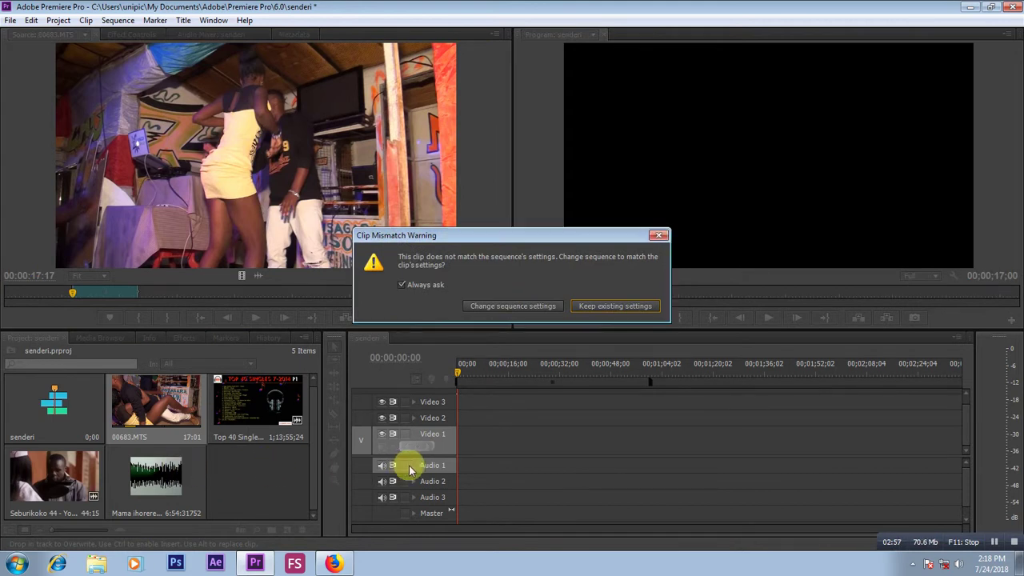
click(528, 307)
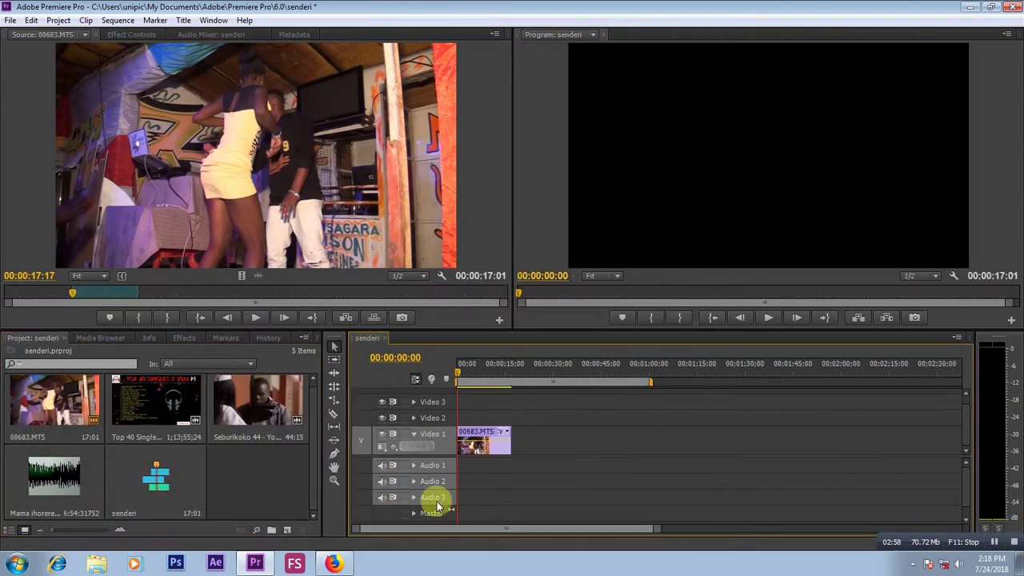
Step: Place Mama ihorereno.mp3 at the start of Audio 1 and play the sequence briefly
drag(112, 473, 460, 465)
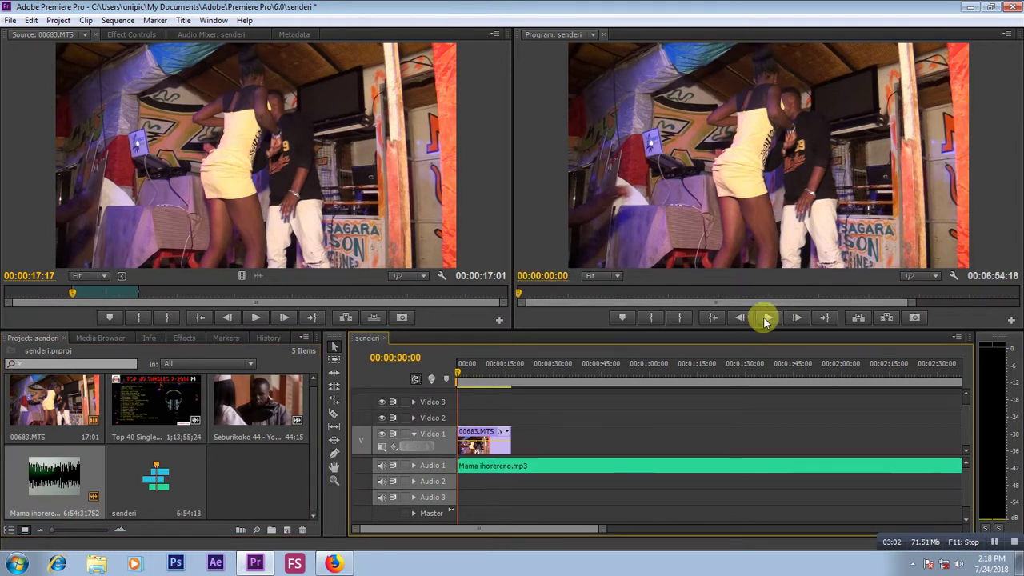
click(764, 317)
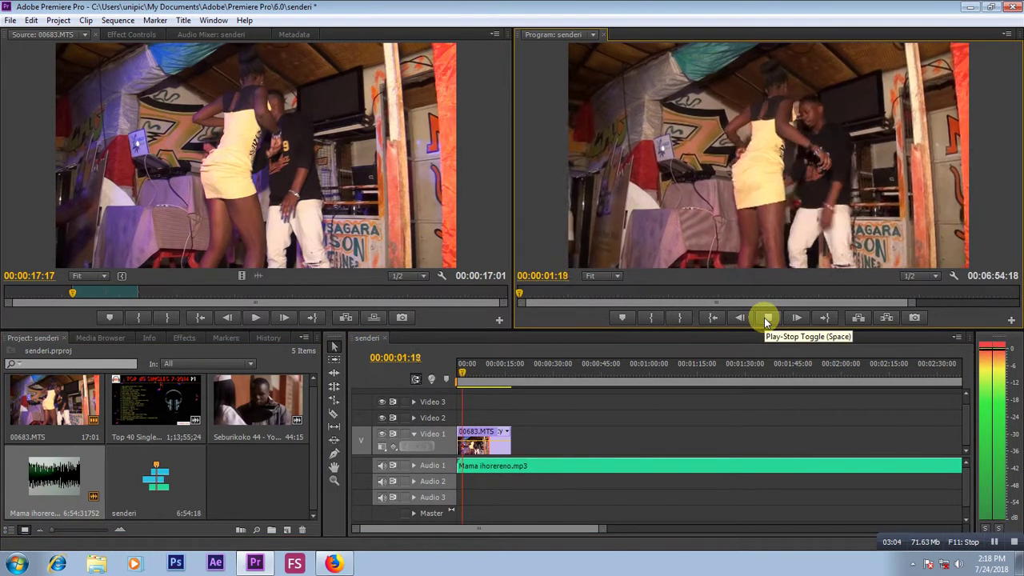
click(765, 316)
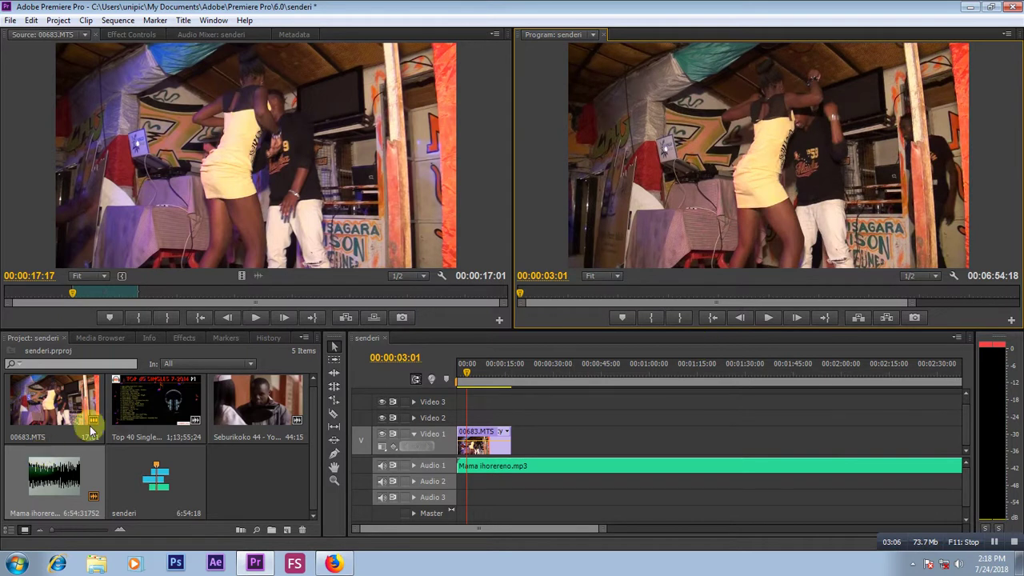
Step: Mark the Top 40 Singles clip from about 27:50 to 36:29 minutes and place its video on Video 2 at about 3 seconds
double_click(155, 423)
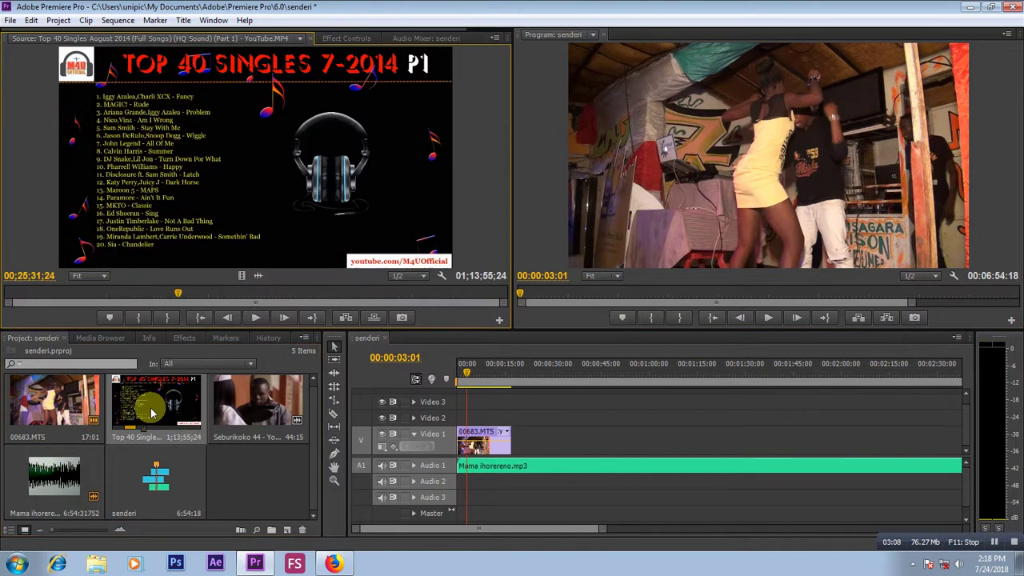
drag(179, 294, 253, 293)
click(139, 317)
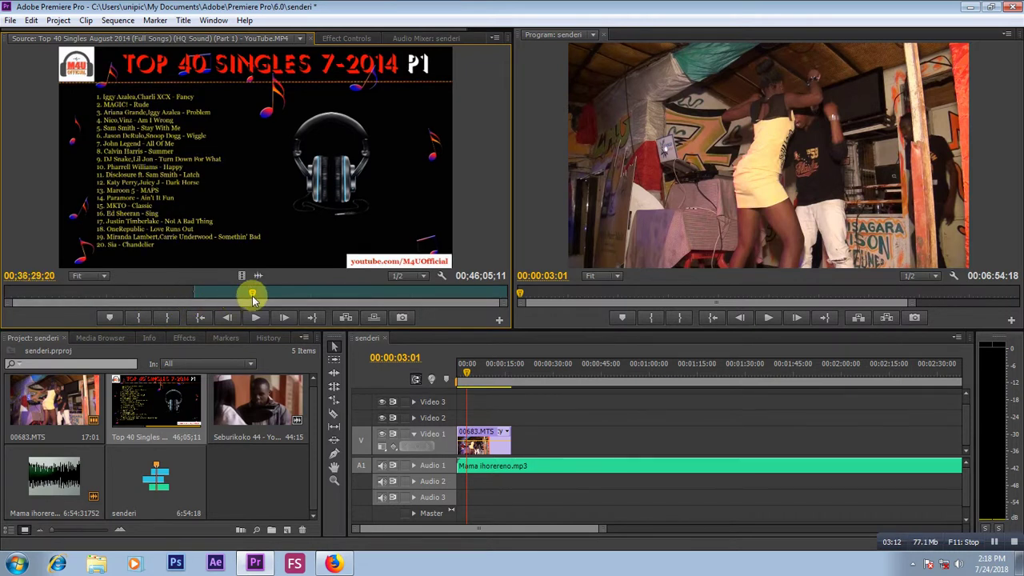
click(169, 317)
drag(301, 316, 484, 422)
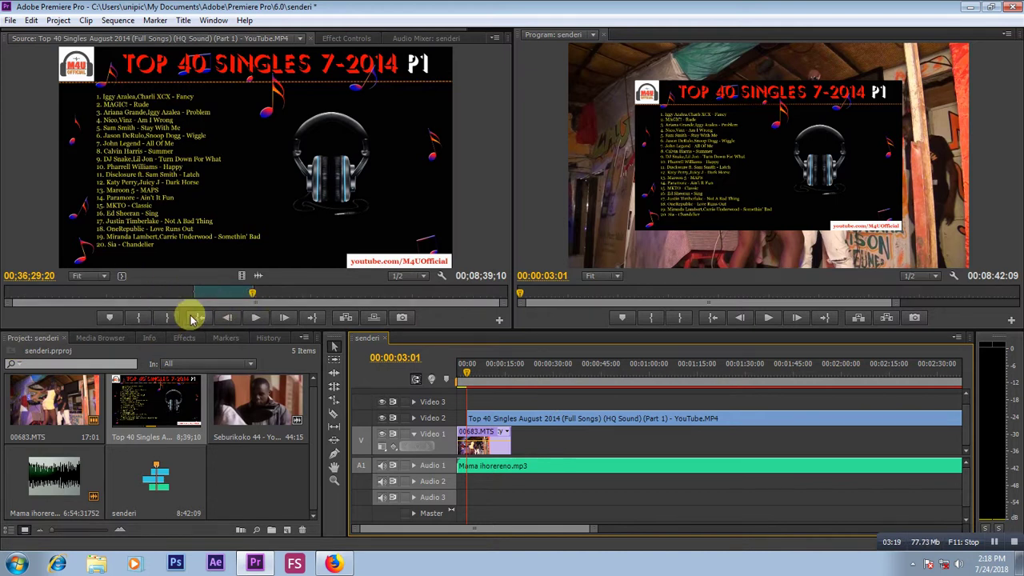
Step: Split the Top 40 Singles clip on Video 2 at about 32 seconds with the Razor tool and cut away the remainder
click(333, 414)
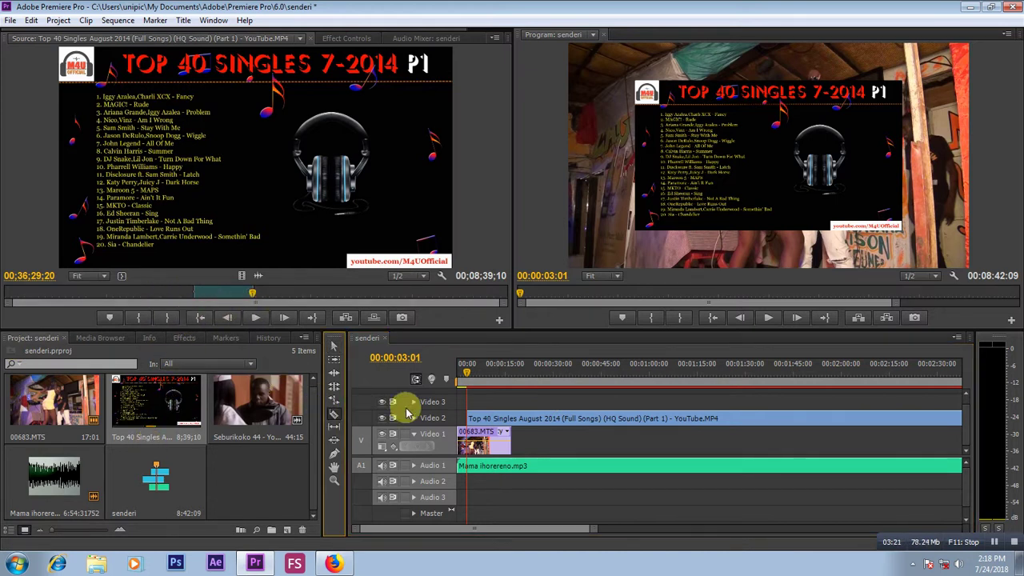
click(562, 420)
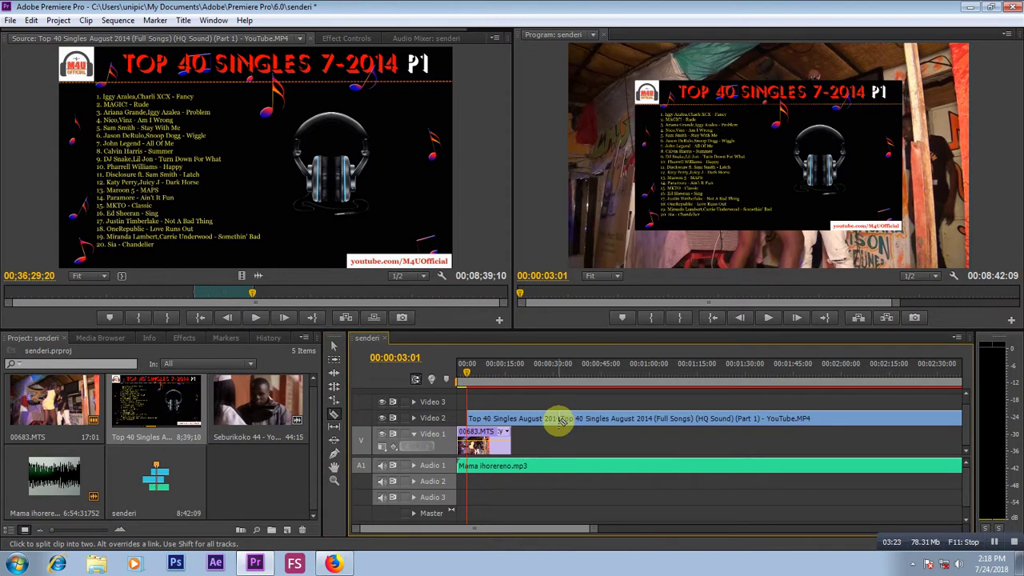
right_click(565, 419)
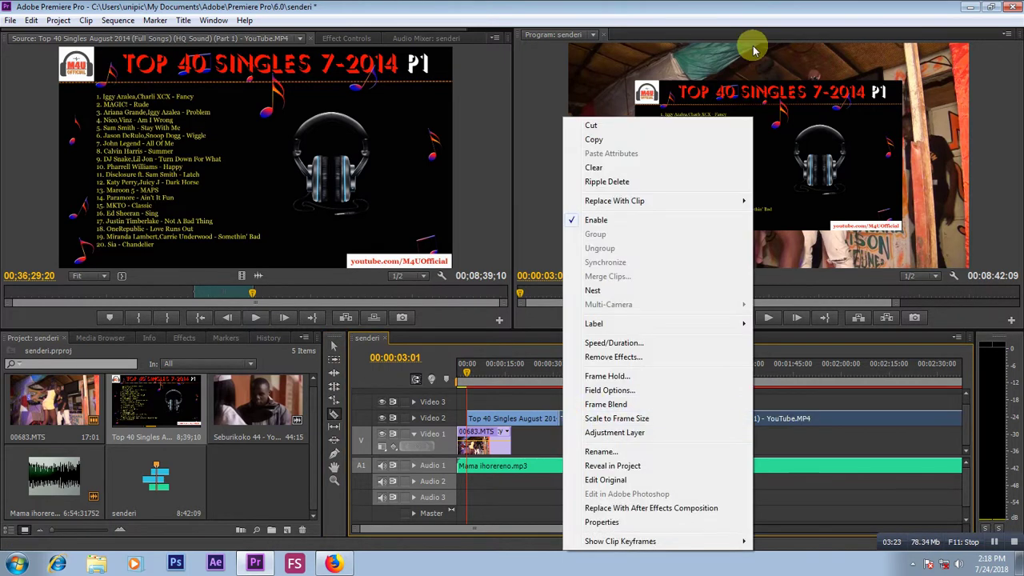
click(592, 128)
Step: Mark Seburikoko 44 from 12:09 to 14:20 (seconds:frames) and place its video on Video 3 at about 6 seconds
double_click(258, 400)
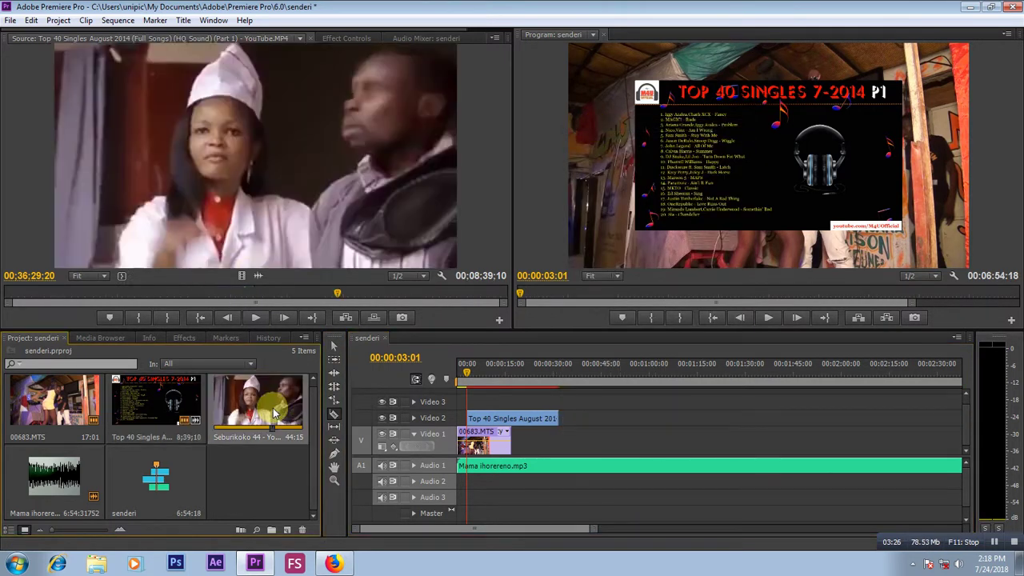
click(144, 296)
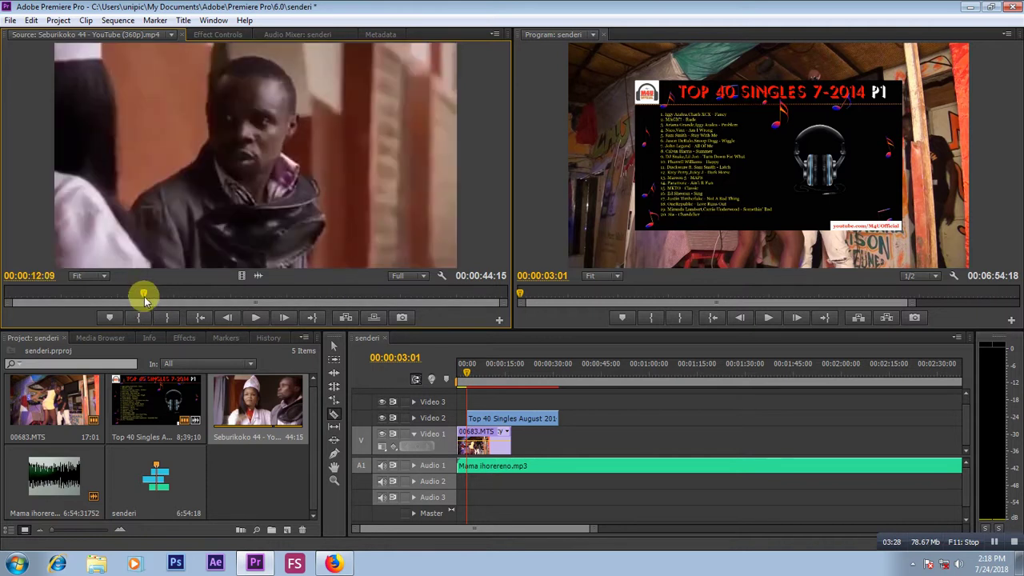
click(138, 318)
drag(144, 296, 169, 293)
click(166, 318)
drag(316, 313, 478, 402)
Step: Play the sequence from the start to check how the three stacked video layers look together
drag(464, 365, 457, 366)
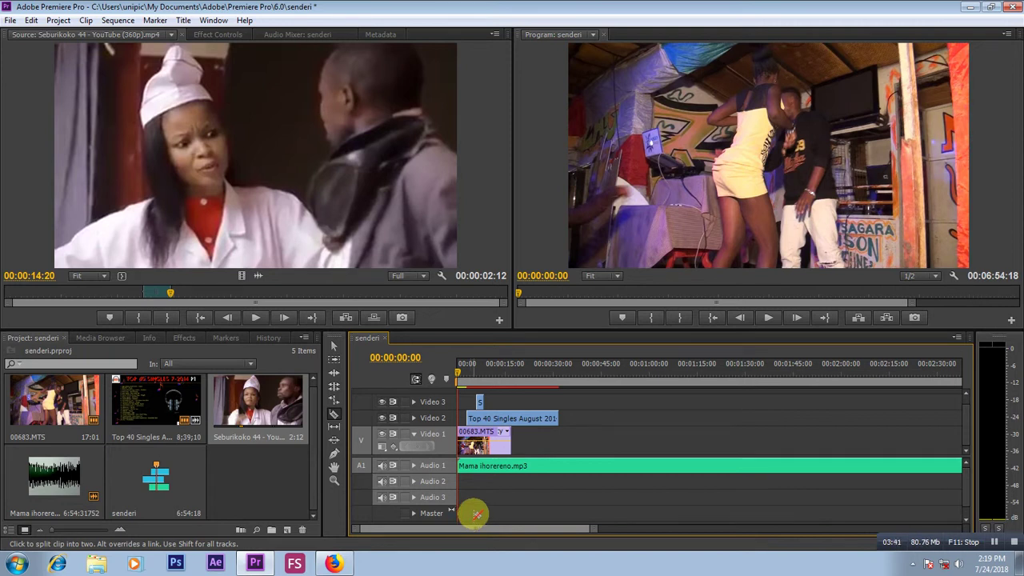
click(766, 320)
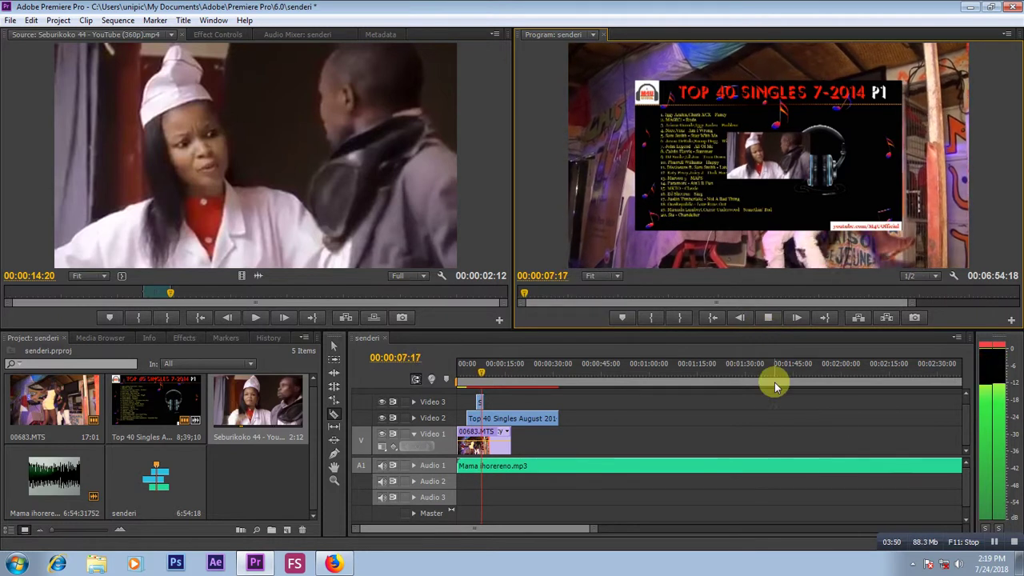
click(772, 317)
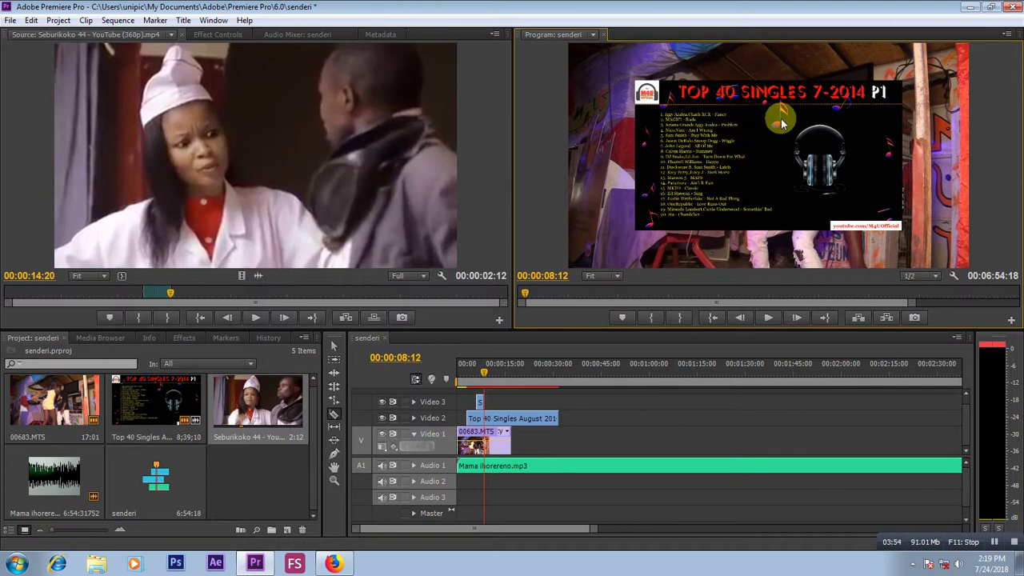
Step: Park the playhead at about 5 seconds and scale the Top 40 Singles clip on Video 2 to 161
mouse_move(484, 374)
mouse_down()
mouse_move(457, 377)
mouse_move(490, 382)
mouse_move(480, 384)
mouse_up()
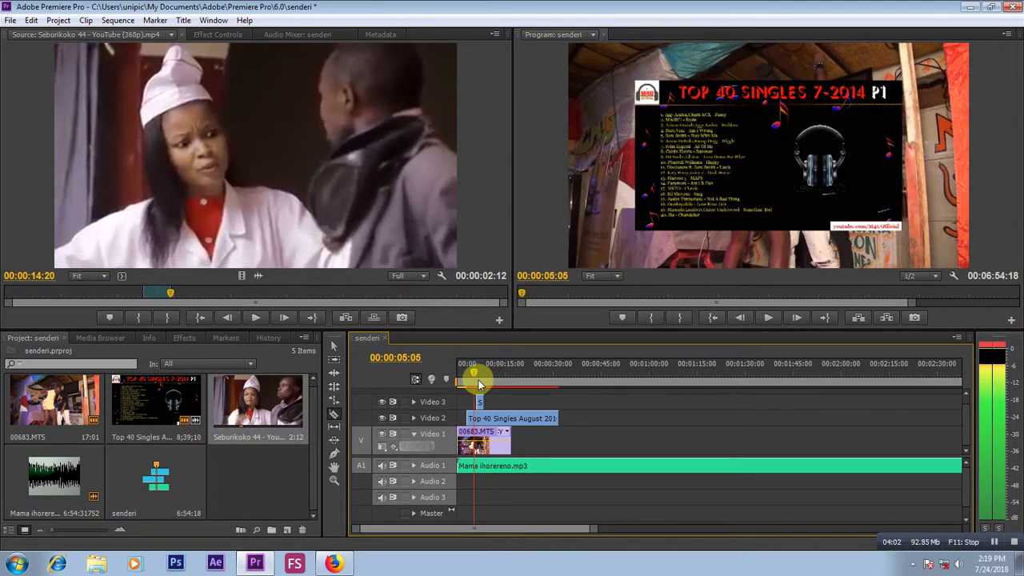
click(335, 346)
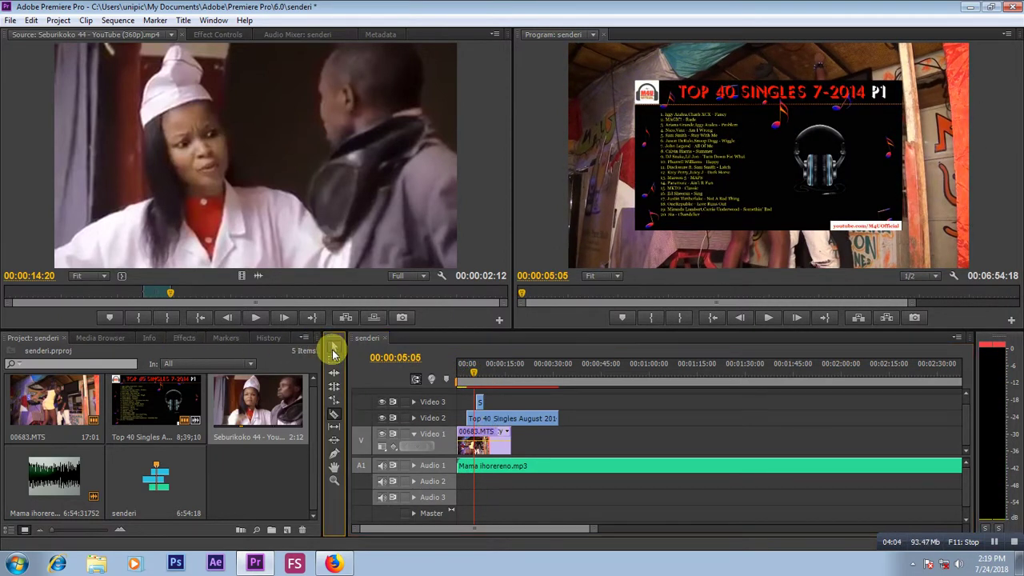
double_click(547, 429)
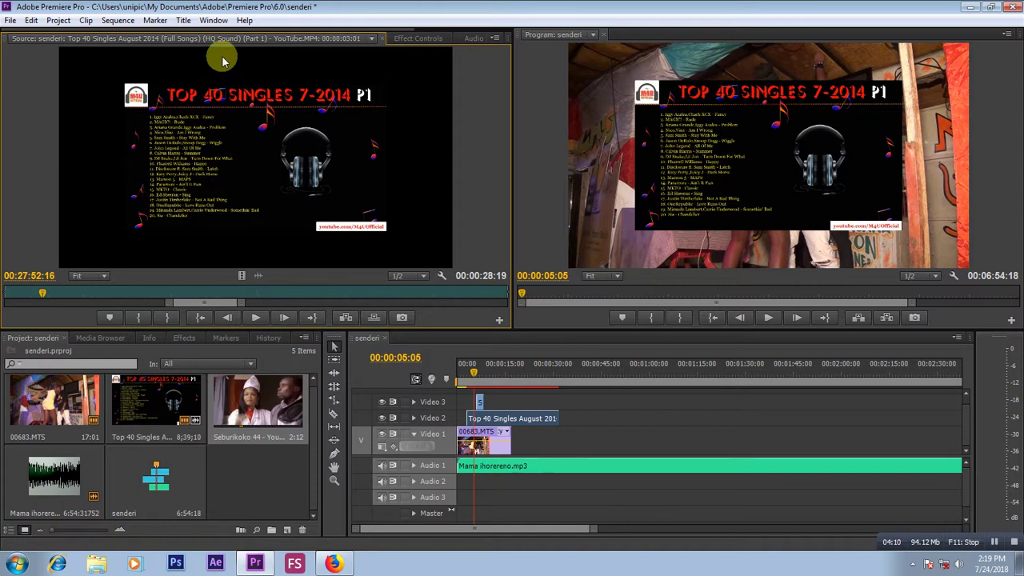
click(411, 38)
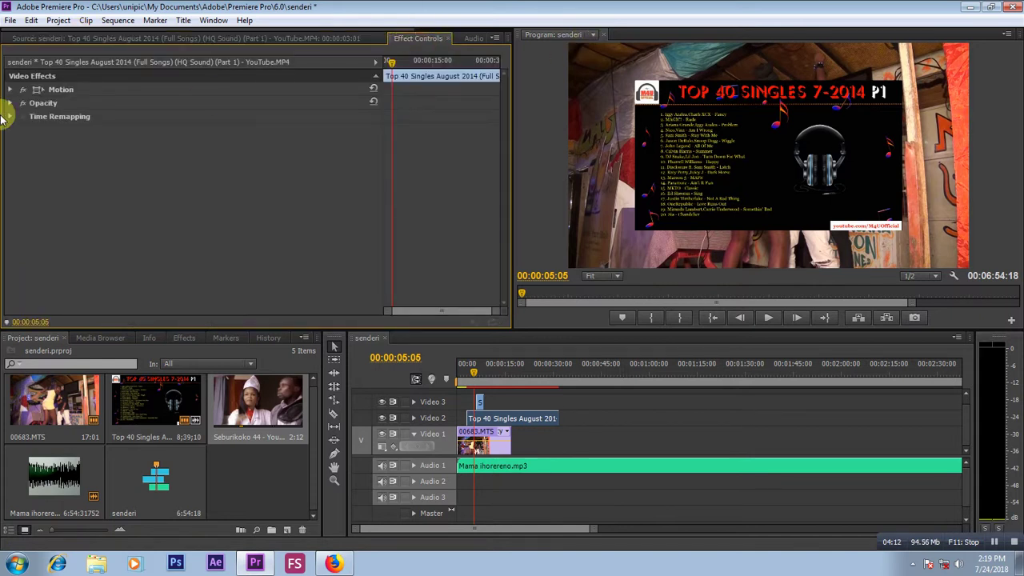
click(12, 91)
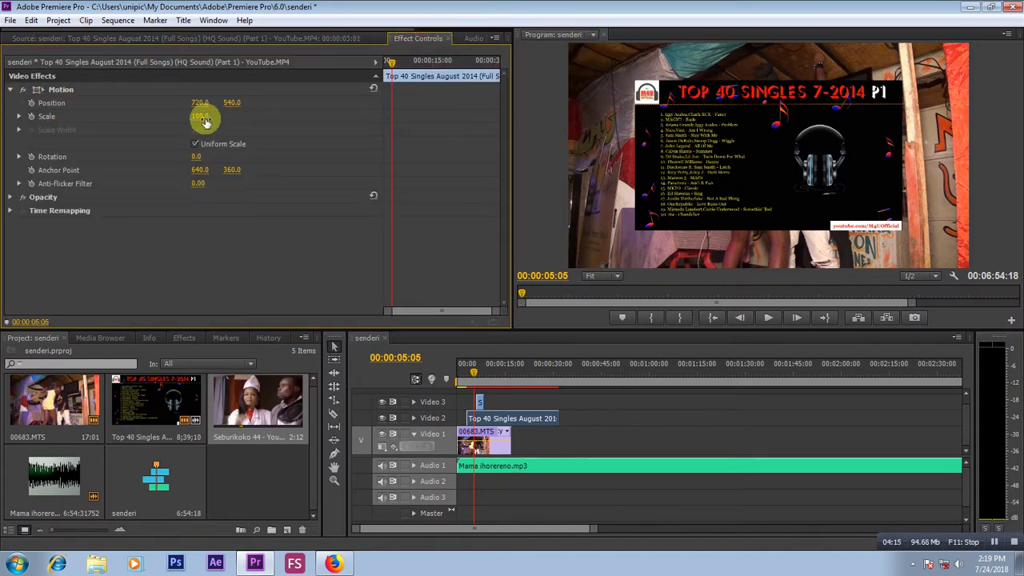
drag(203, 118, 252, 118)
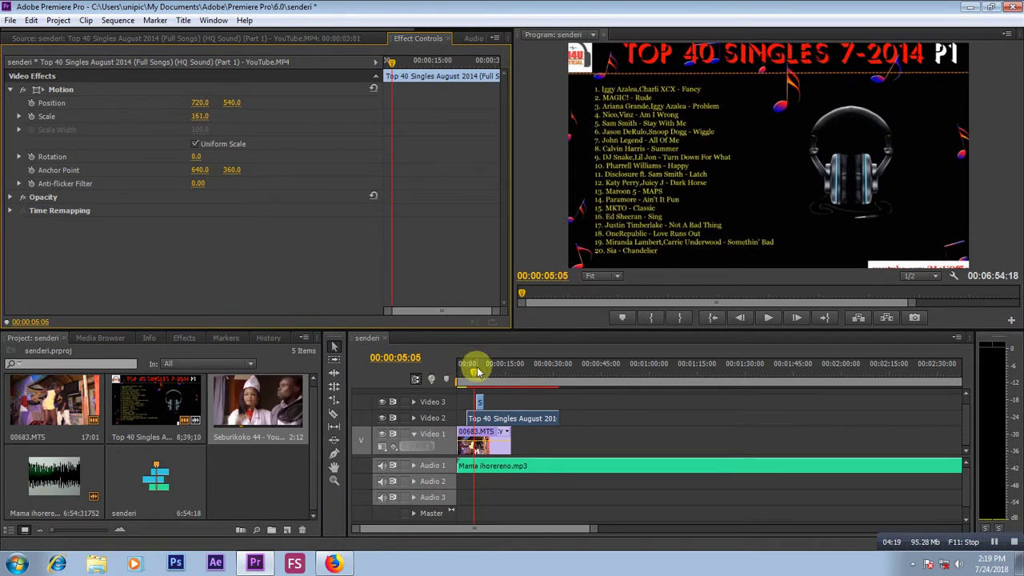
Step: Scale the Seburikoko 44 clip on Video 3 to 492, with the playhead over it at about 7 seconds
double_click(480, 405)
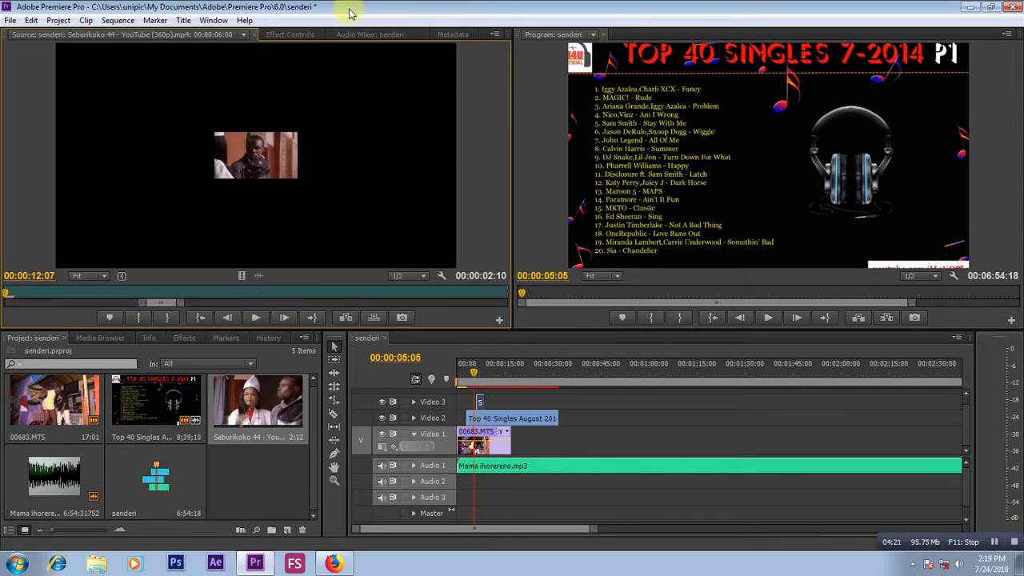
click(290, 34)
click(10, 85)
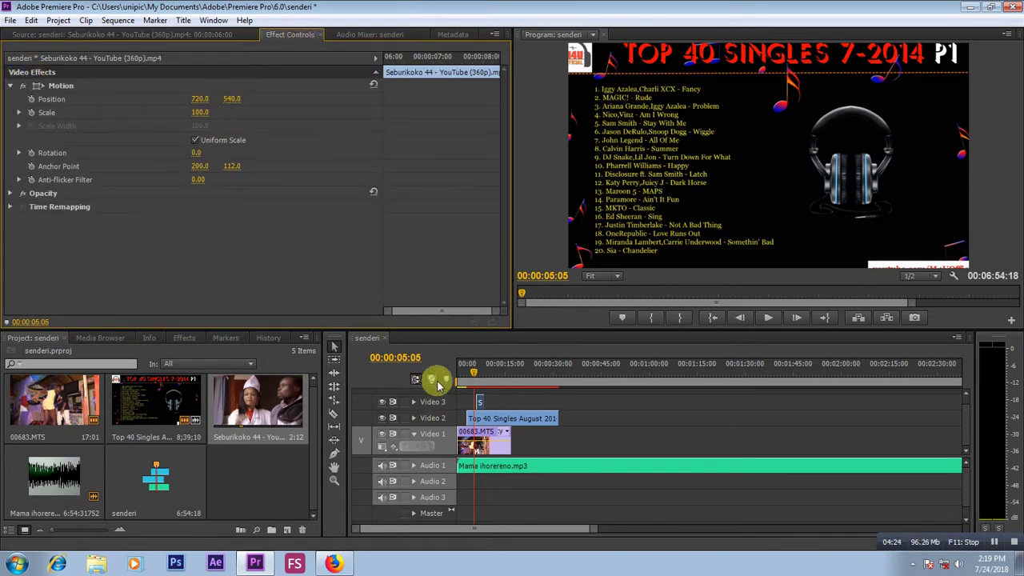
click(480, 374)
drag(208, 112, 521, 112)
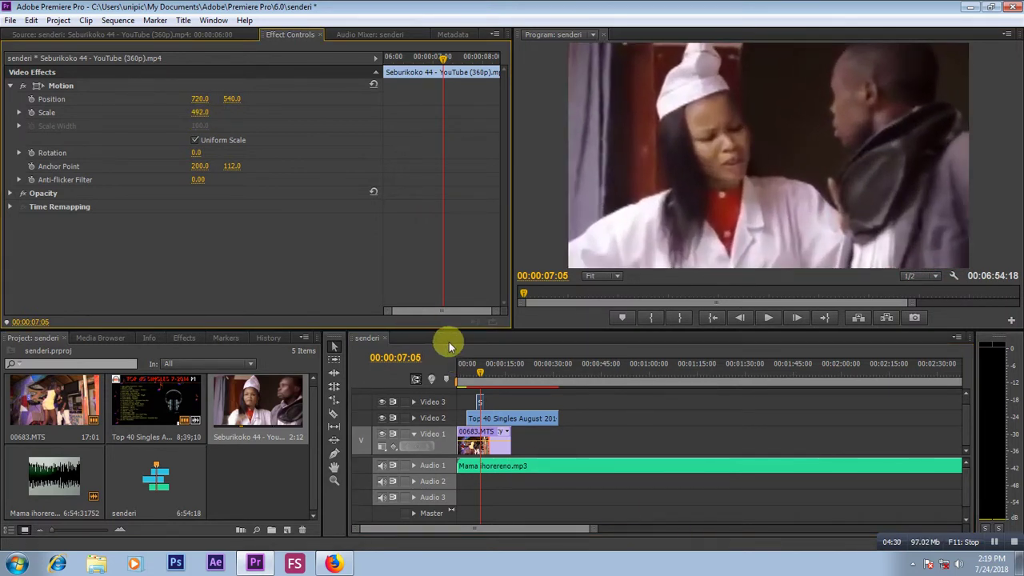
Step: Play the sequence from the beginning through the Seburikoko 44 clip to review the enlarged clips
drag(480, 374, 452, 372)
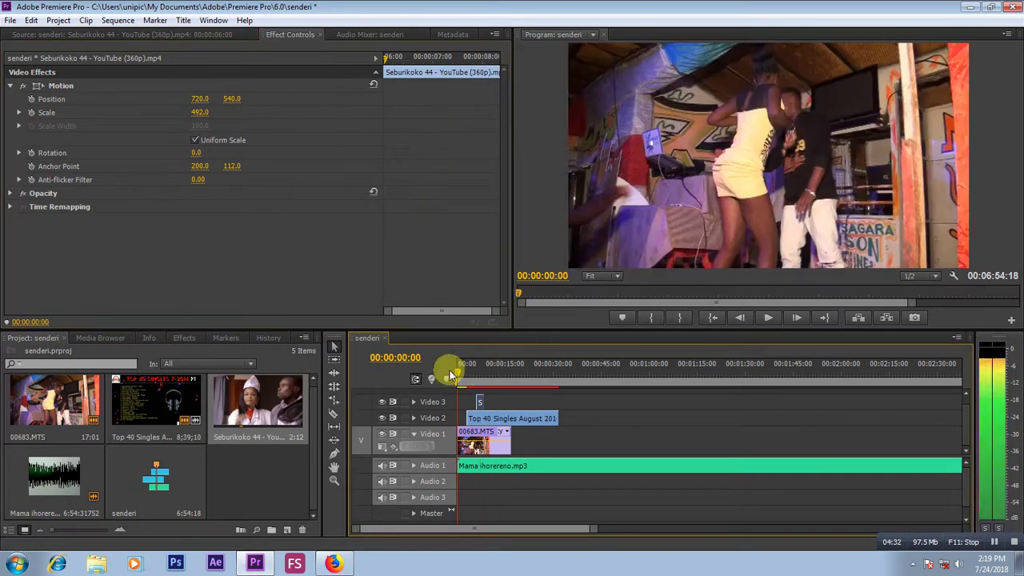
click(768, 322)
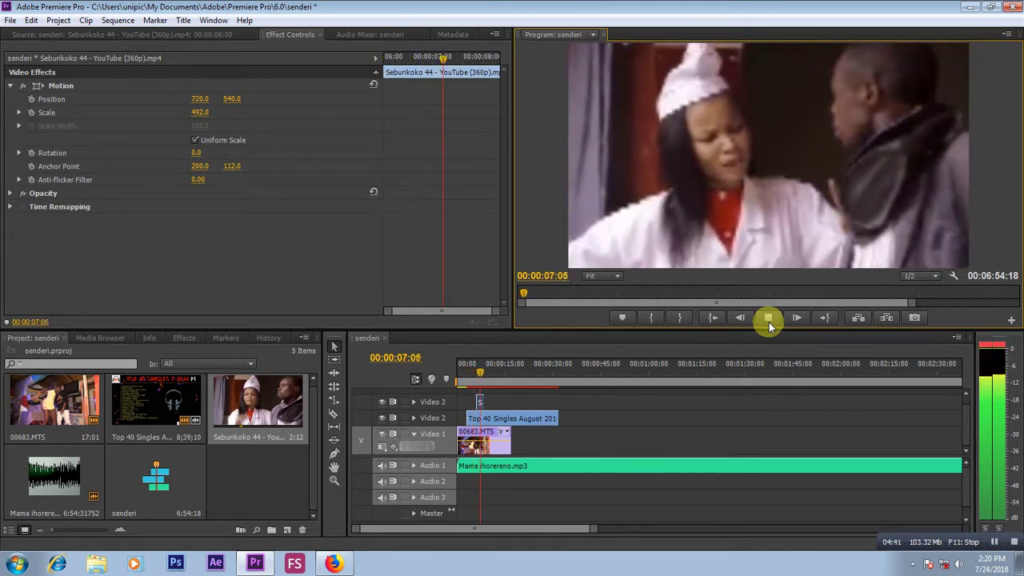
click(769, 320)
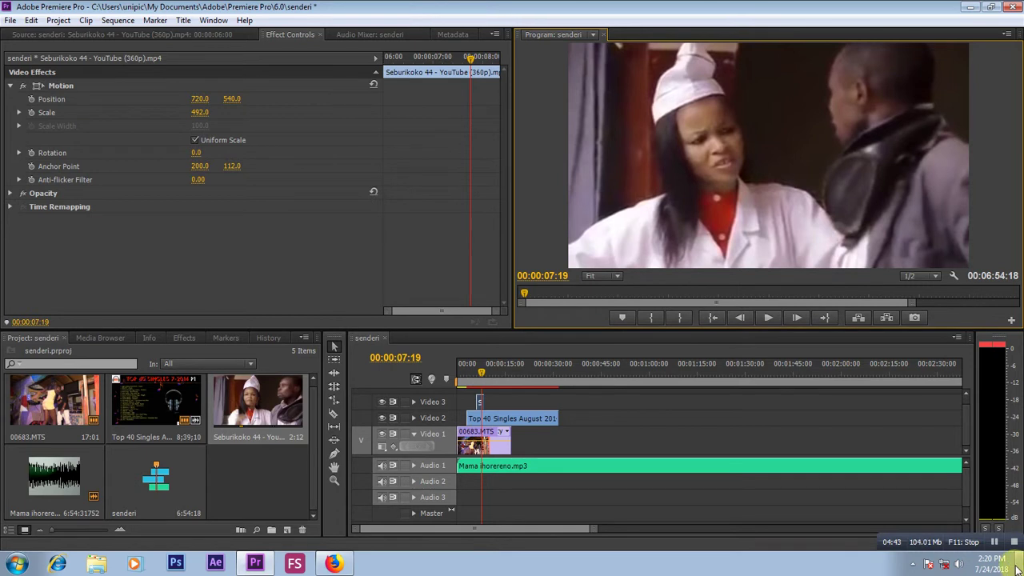